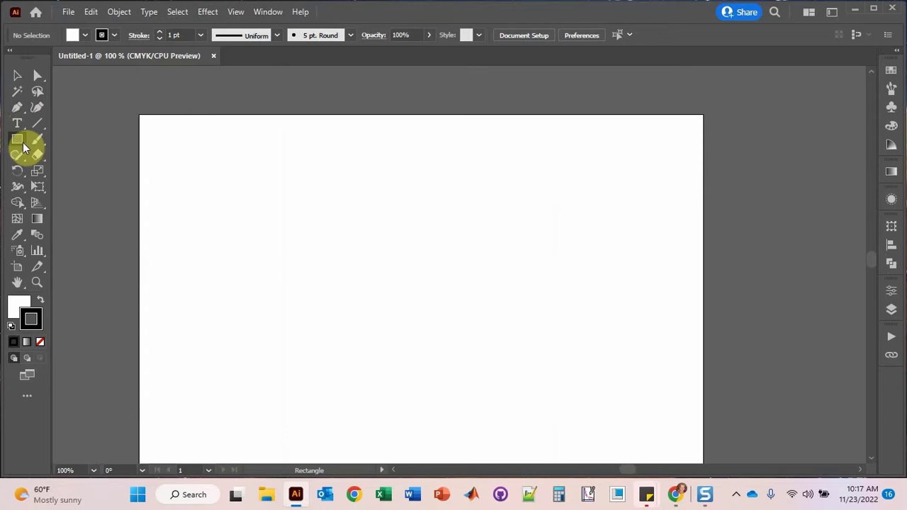
- Draw a rounded rectangle in the upper part of the artboard and centre it horizontally on the artboard
left_click(22, 144)
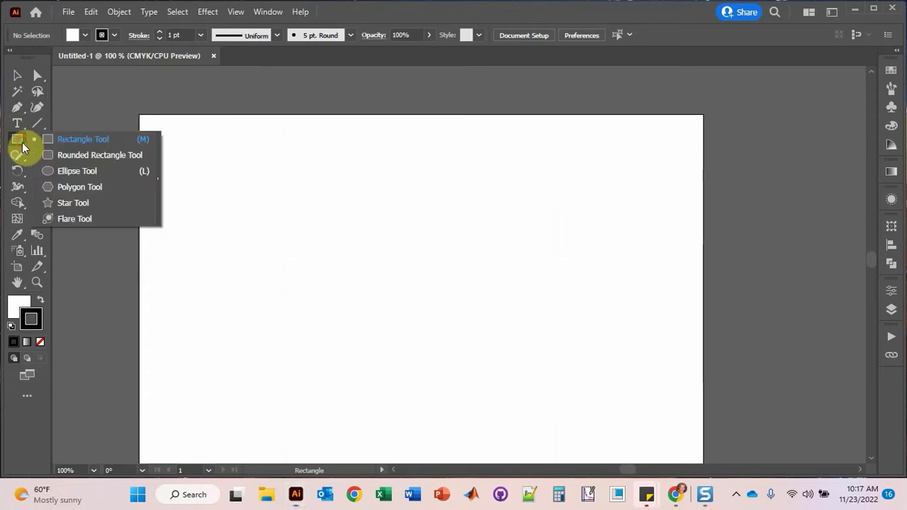
left_click(79, 154)
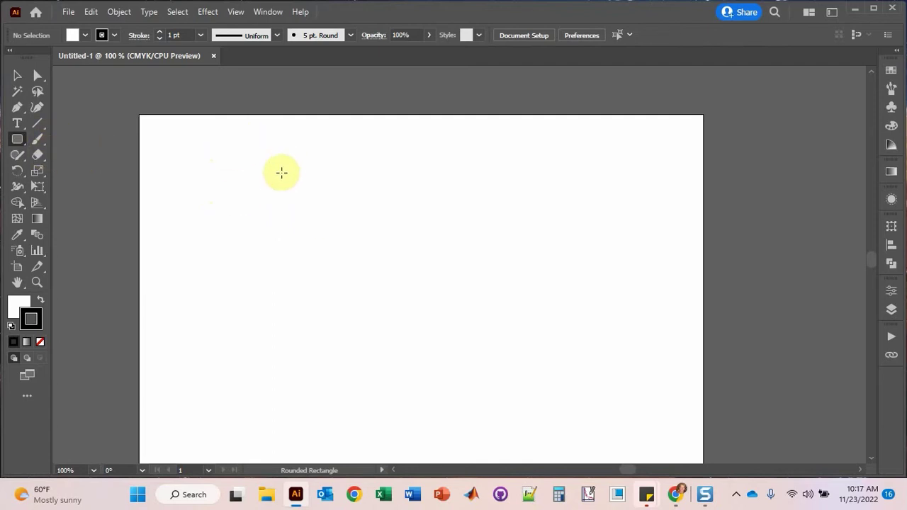
left_click_drag(282, 154, 405, 225)
left_click(17, 75)
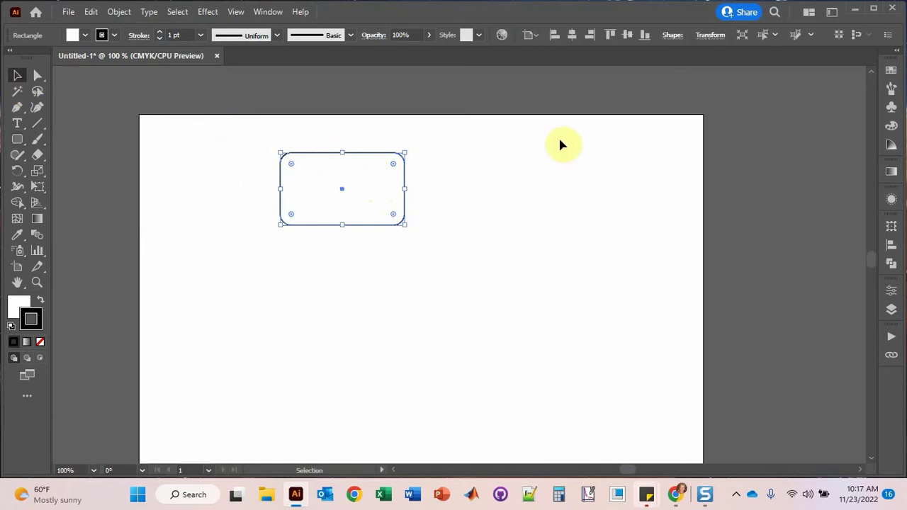
left_click(572, 35)
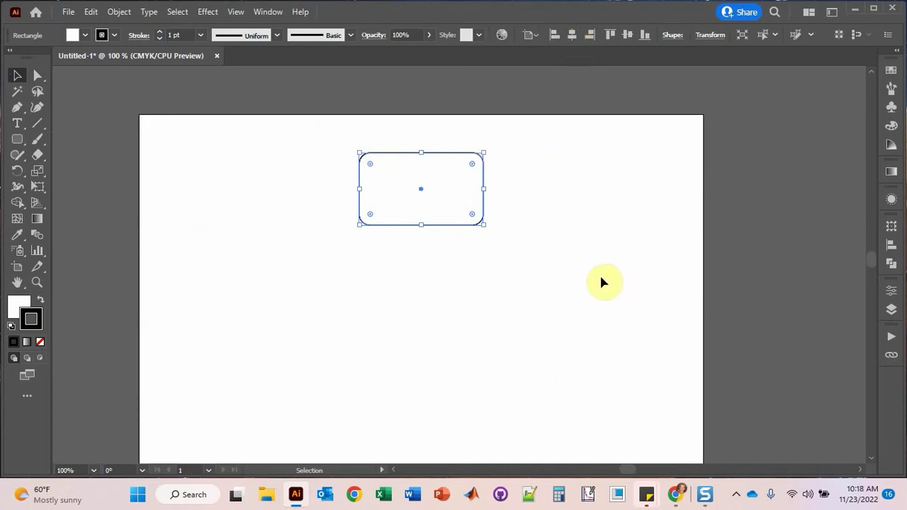
- Remove the rounded rectangle's stroke and fill it with red
left_click(114, 34)
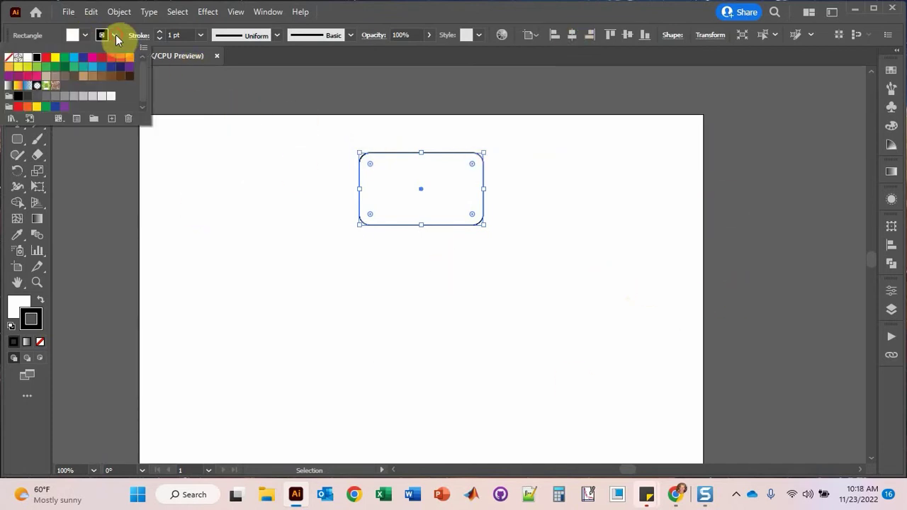
left_click(8, 57)
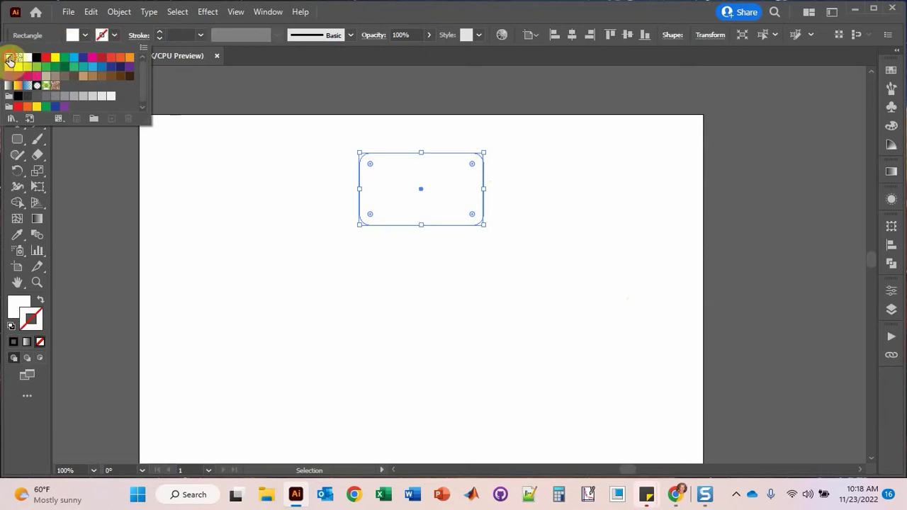
left_click(85, 35)
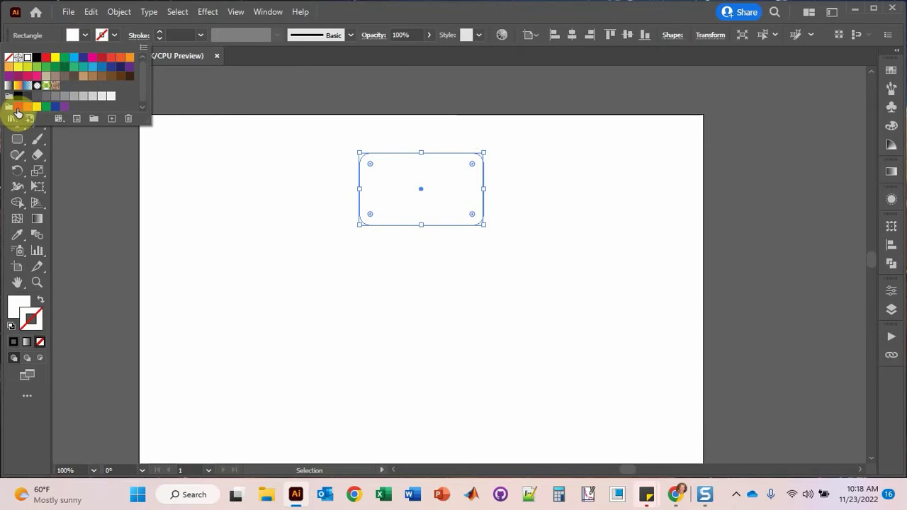
left_click(47, 59)
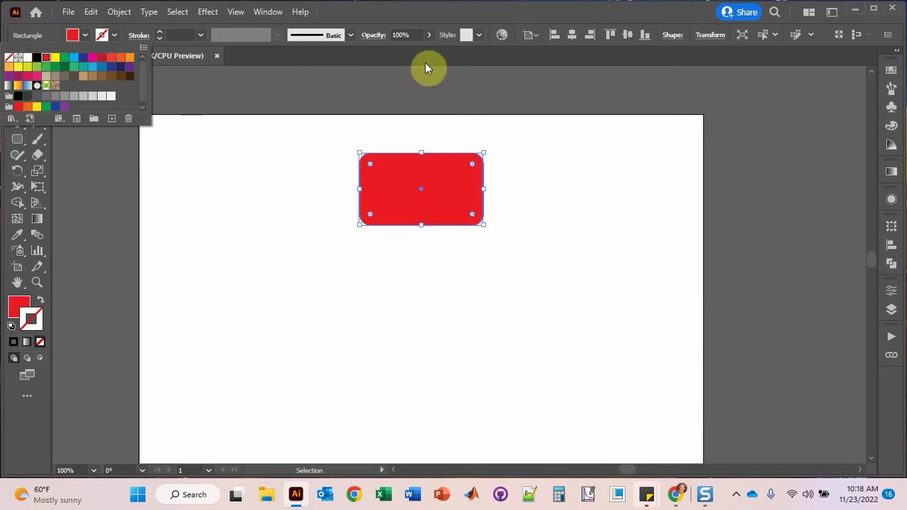
left_click(467, 18)
left_click(397, 131)
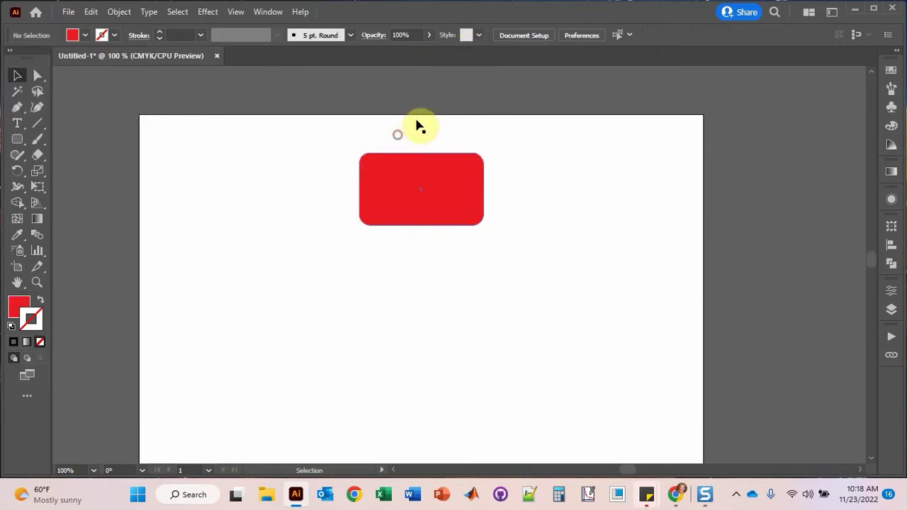
- Create an area-type text box as wide as the red rectangle just below it, reading "The lamp doesn't work."
left_click(23, 126)
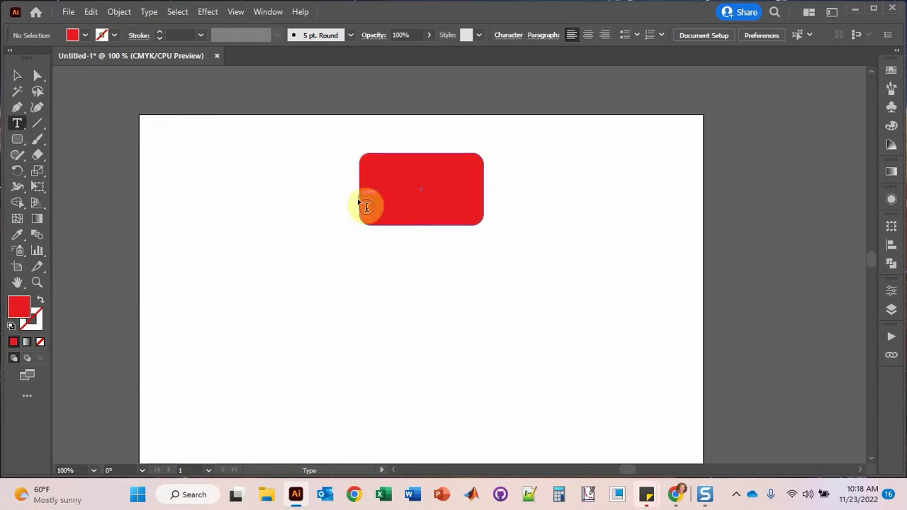
left_click_drag(360, 242, 484, 284)
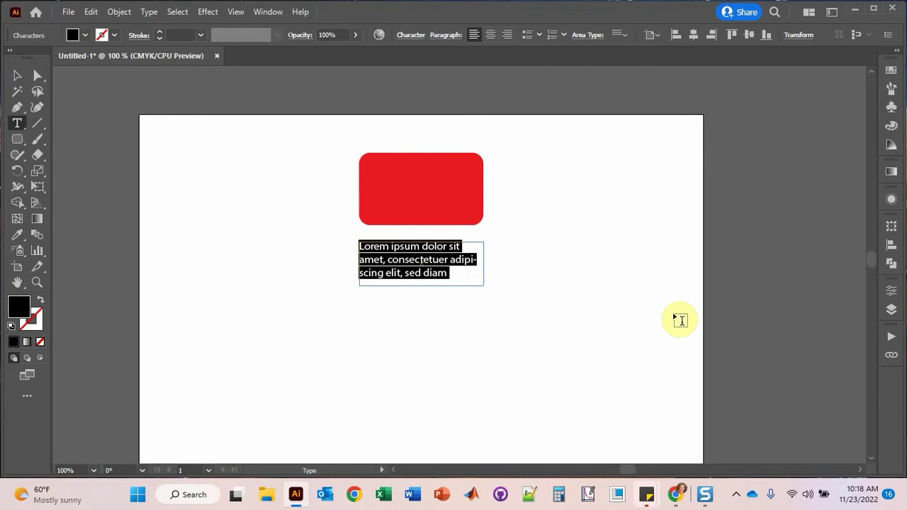
key("BackSpace")
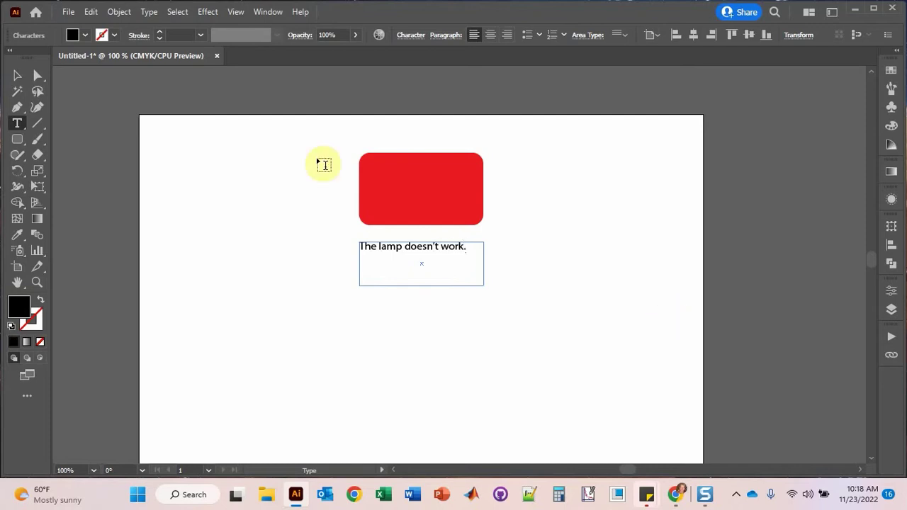
- Centre the sentence both horizontally and vertically within its text box
left_click(18, 75)
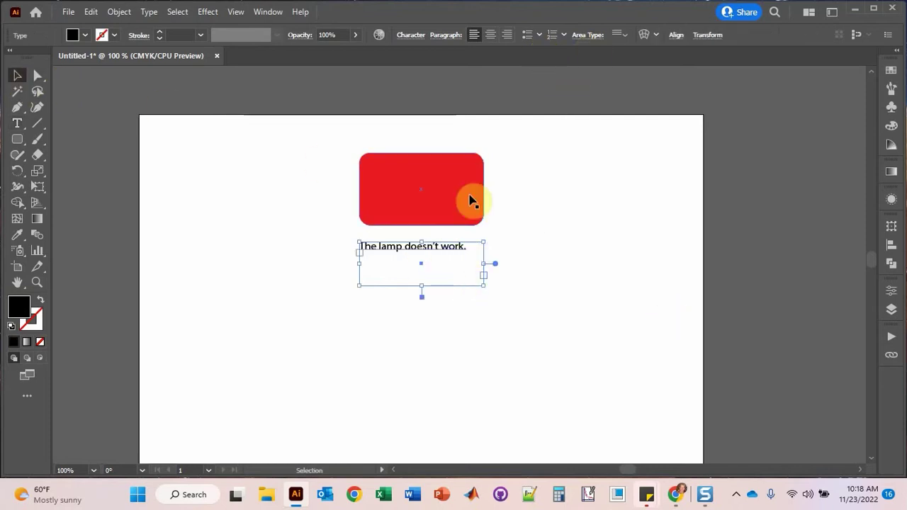
left_click(490, 35)
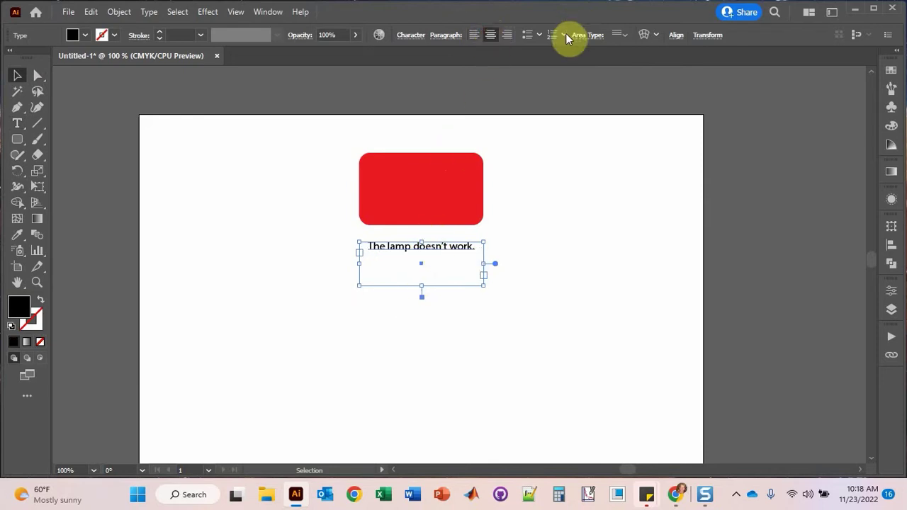
left_click(625, 33)
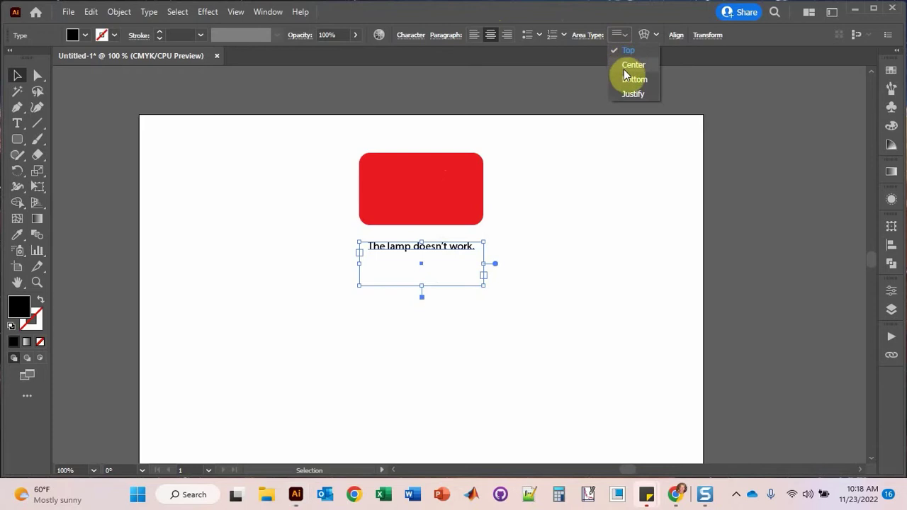
left_click(624, 69)
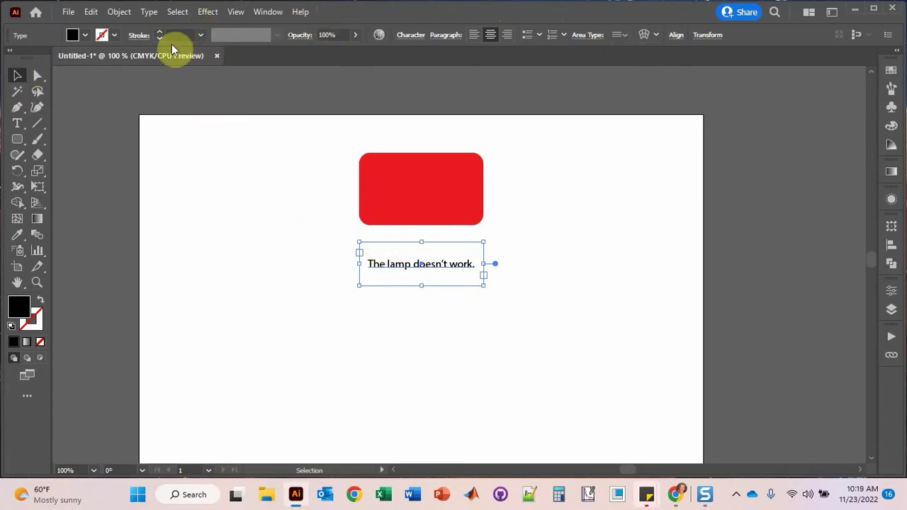
left_click(310, 182)
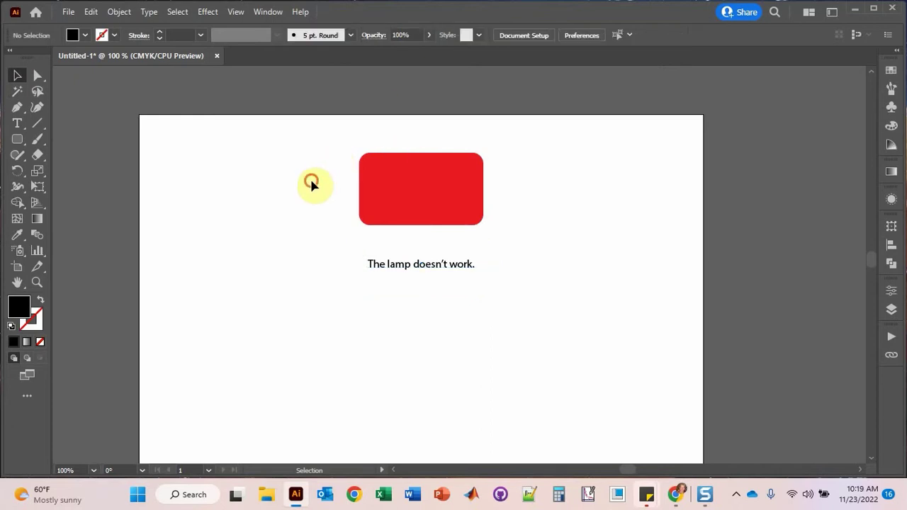
- Set the font size of the "The lamp doesn't work." text to 18 pt
left_click(407, 265)
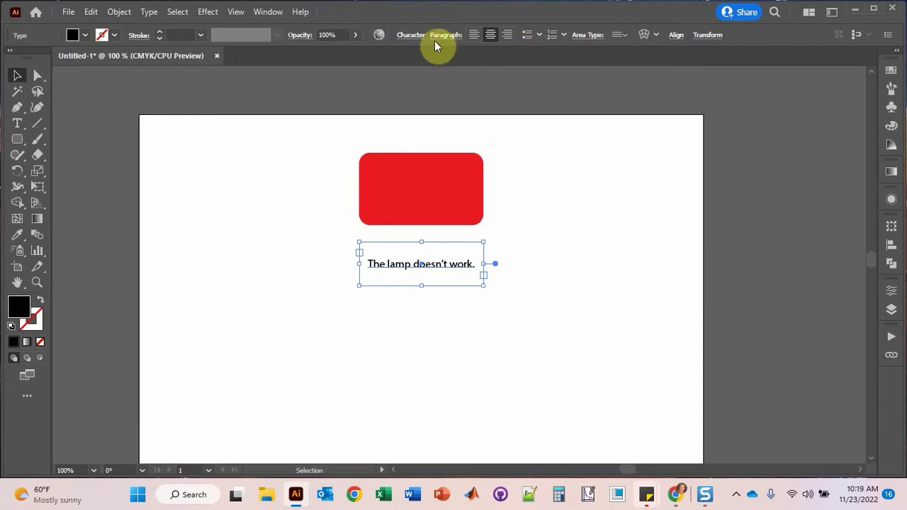
left_click(412, 36)
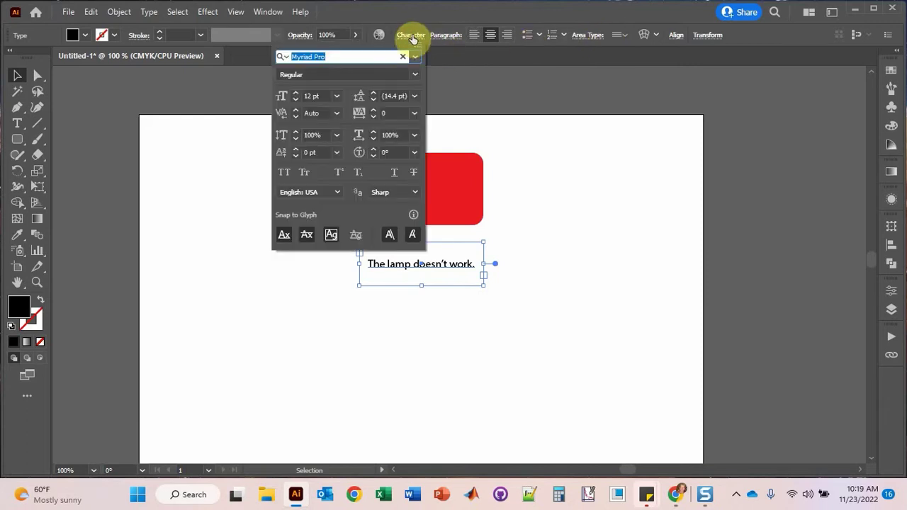
left_click(339, 96)
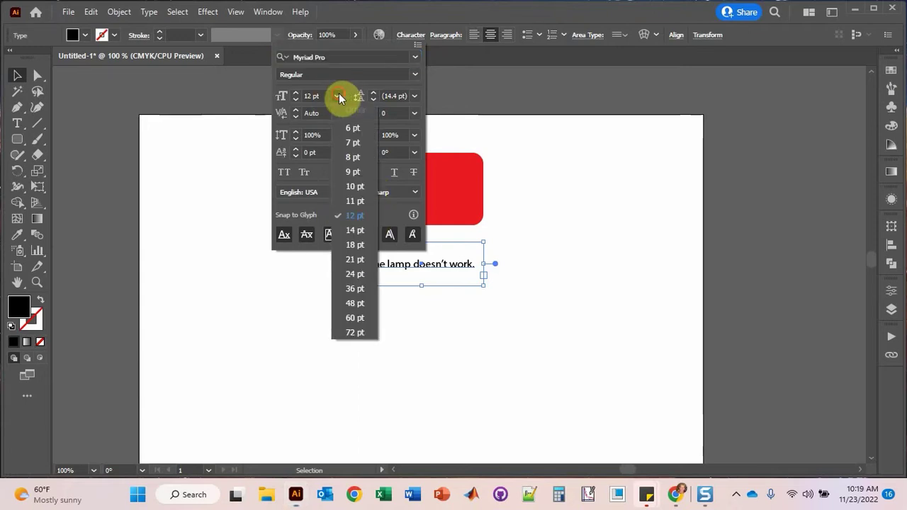
left_click(357, 245)
left_click(530, 224)
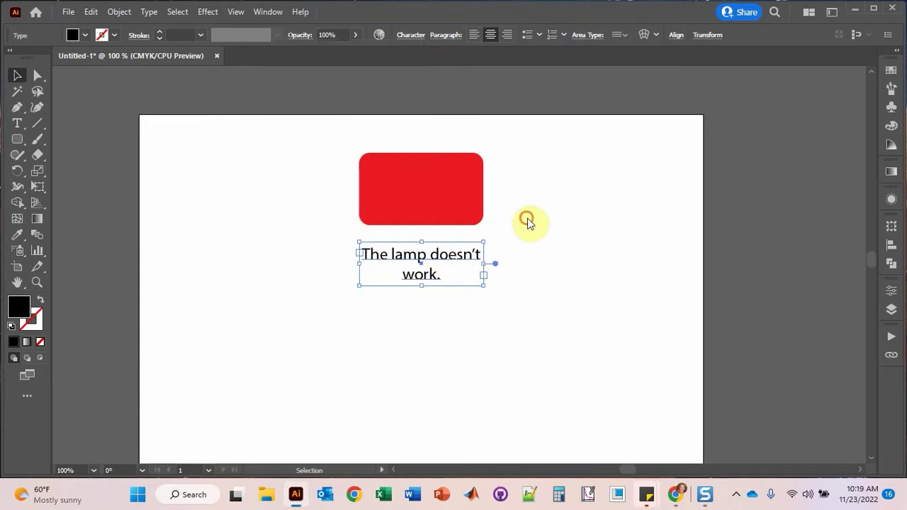
- Move the text box up onto the middle of the red rectangle and check the bounds of both objects
left_click_drag(425, 262, 424, 187)
left_click(417, 186)
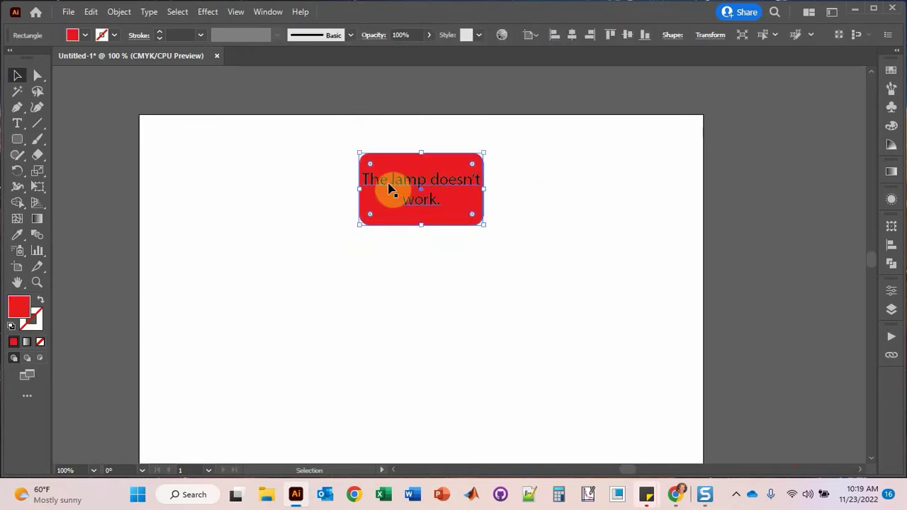
left_click(388, 186)
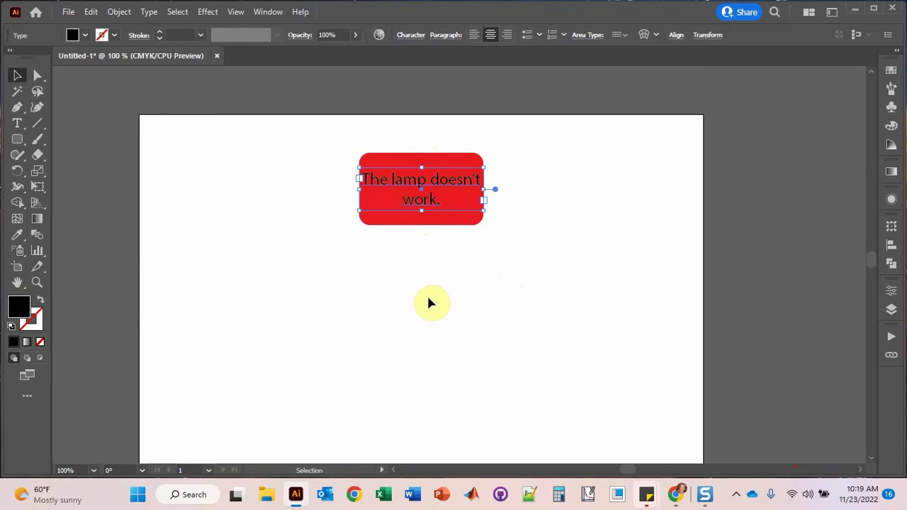
left_click(430, 269)
scroll(413, 176, "up", 2)
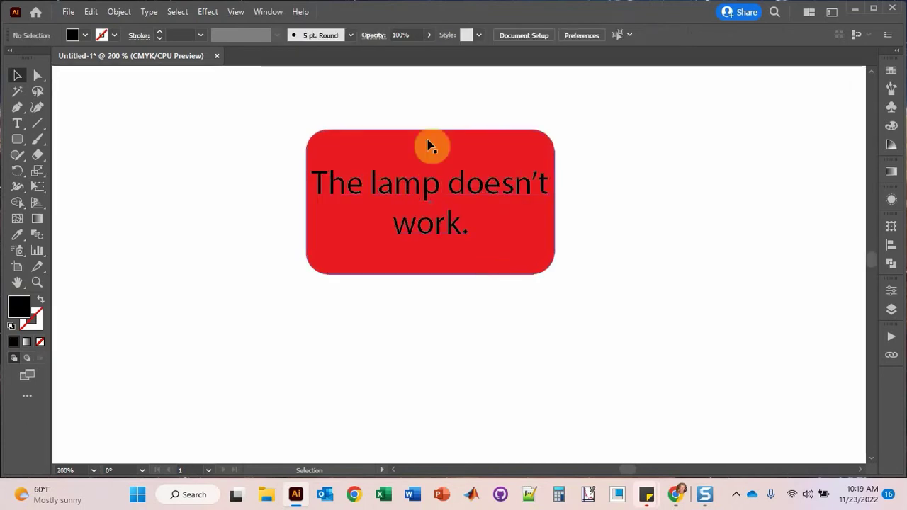
left_click(461, 147)
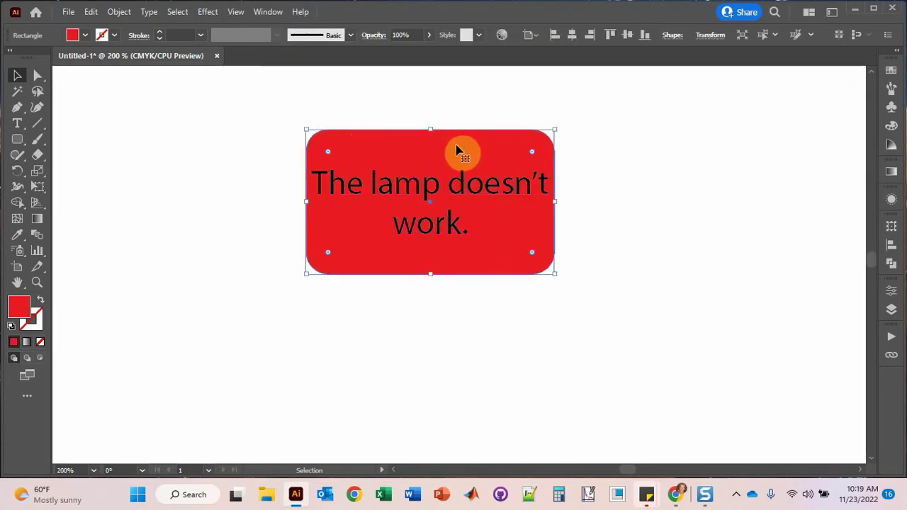
left_click(454, 183)
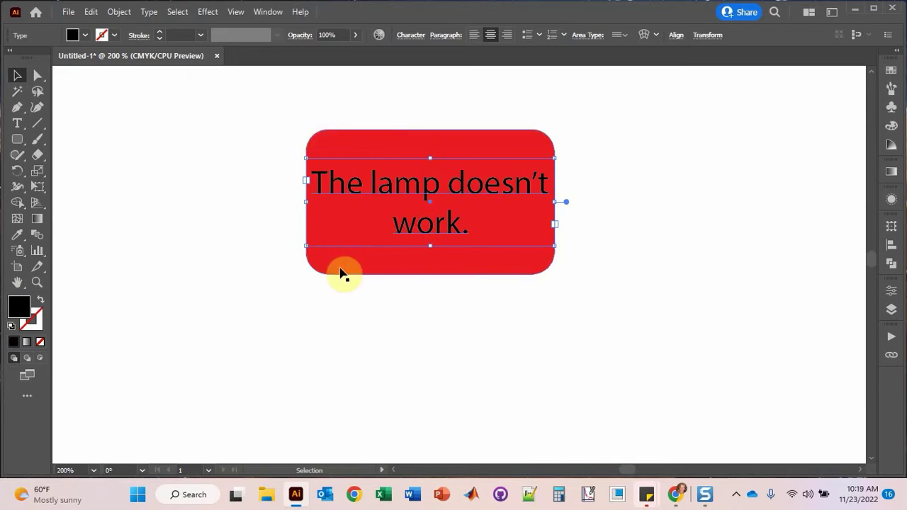
left_click(480, 290)
- Select the text box and red rectangle together and align their centres vertically and horizontally
left_click_drag(277, 113, 501, 303)
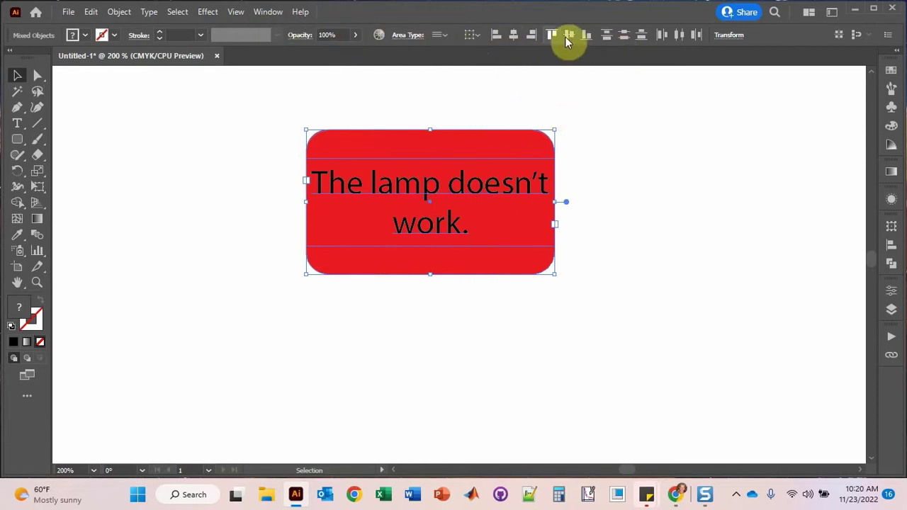
left_click(266, 12)
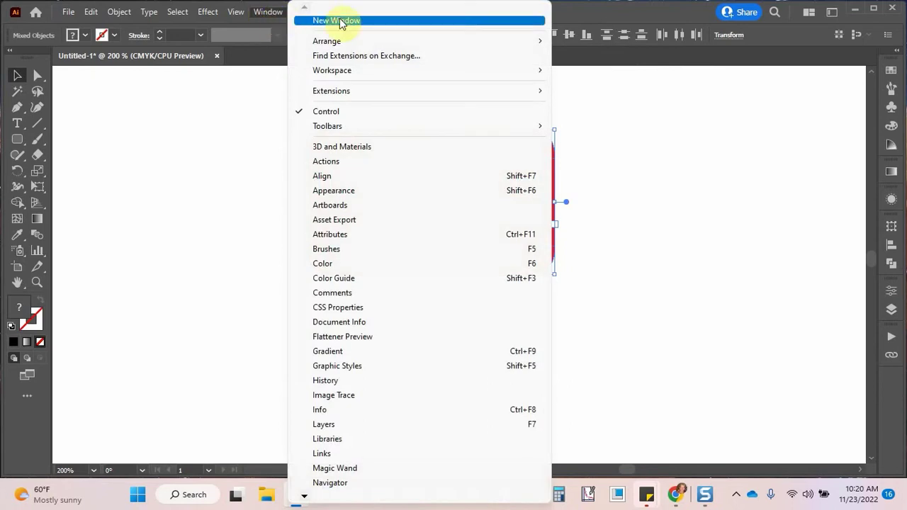
left_click(272, 13)
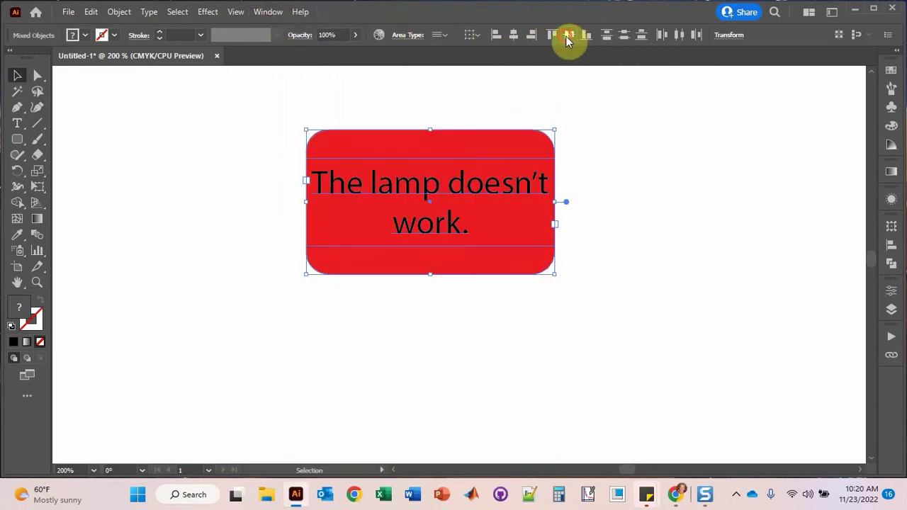
left_click(514, 35)
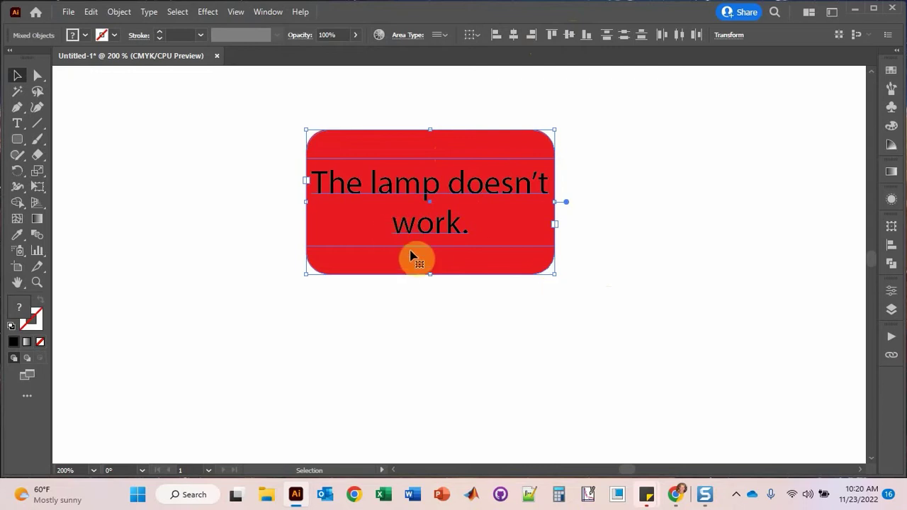
left_click(253, 217)
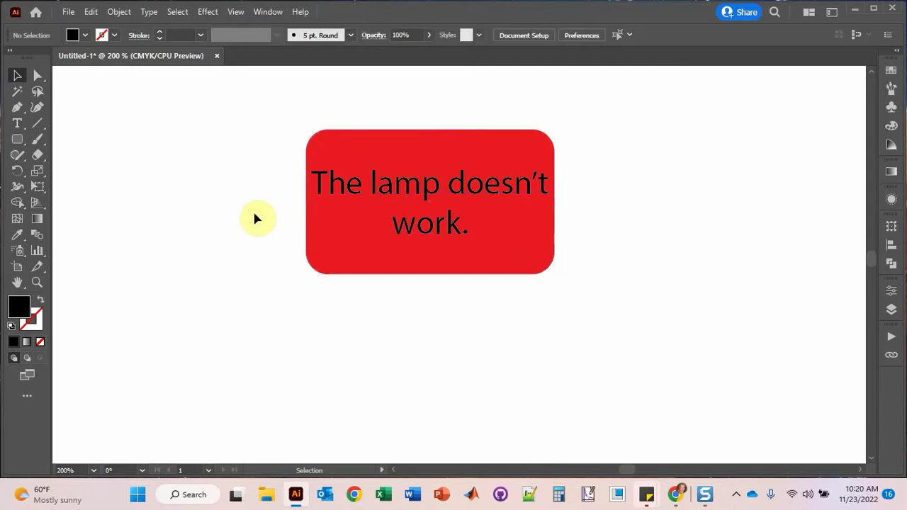
- Add point-type text reading "The lamp doesn't work" beside the red rectangle
left_click(419, 192)
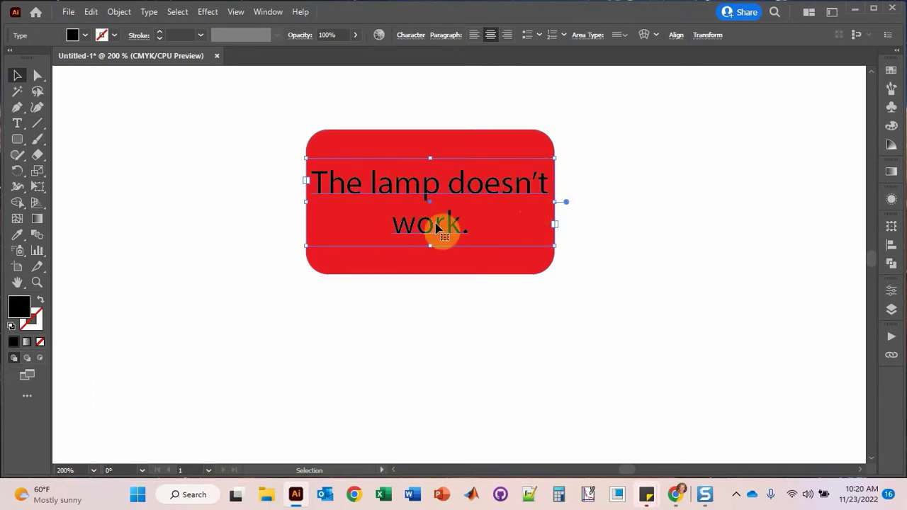
left_click(693, 274)
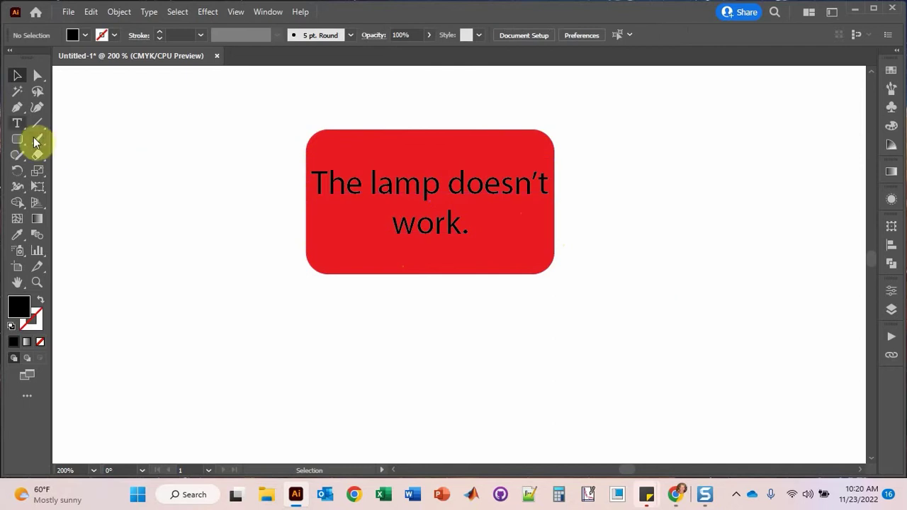
left_click(17, 123)
left_click(633, 167)
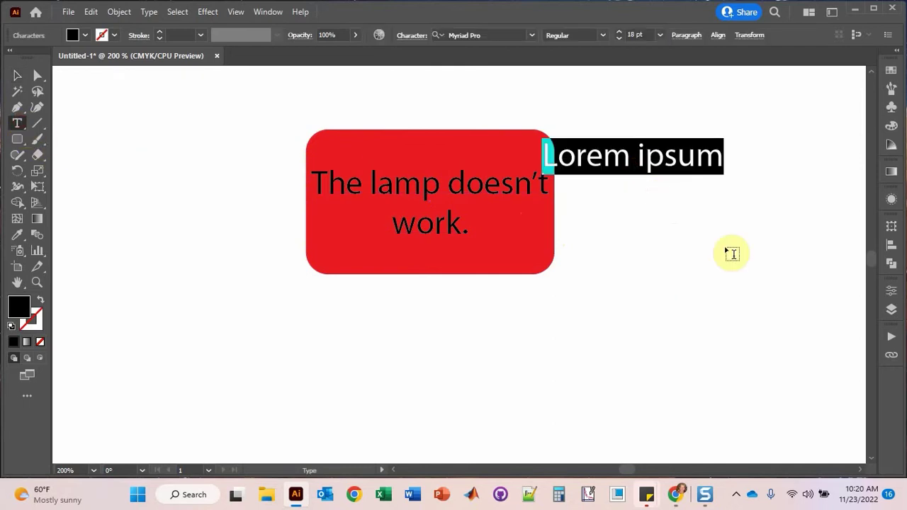
type("The lamp")
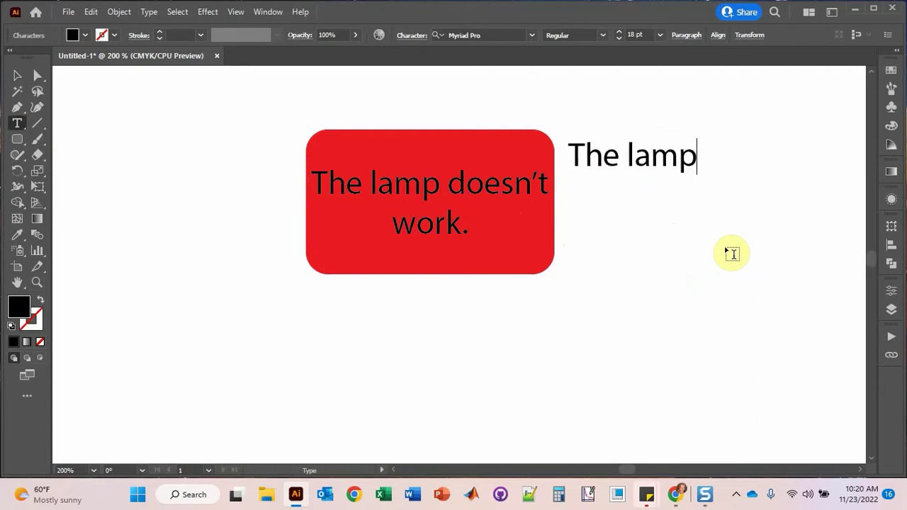
type(" doesn't ")
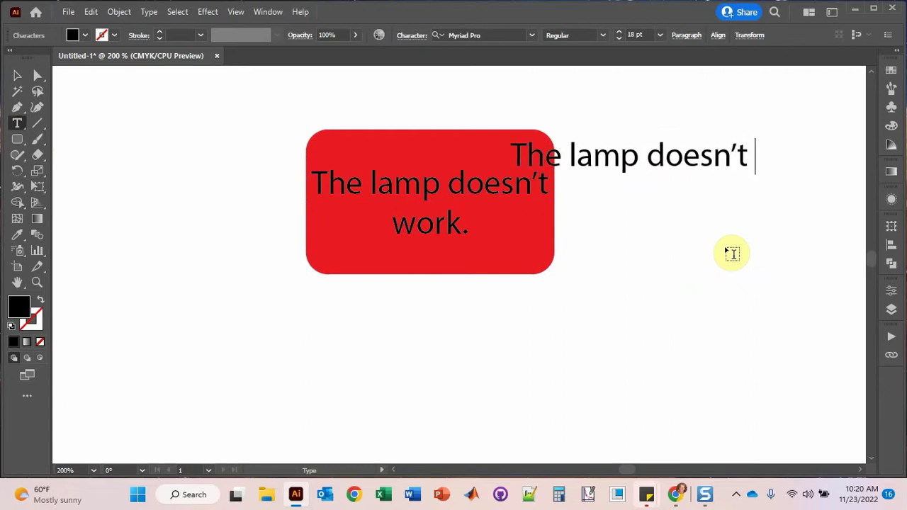
type("work")
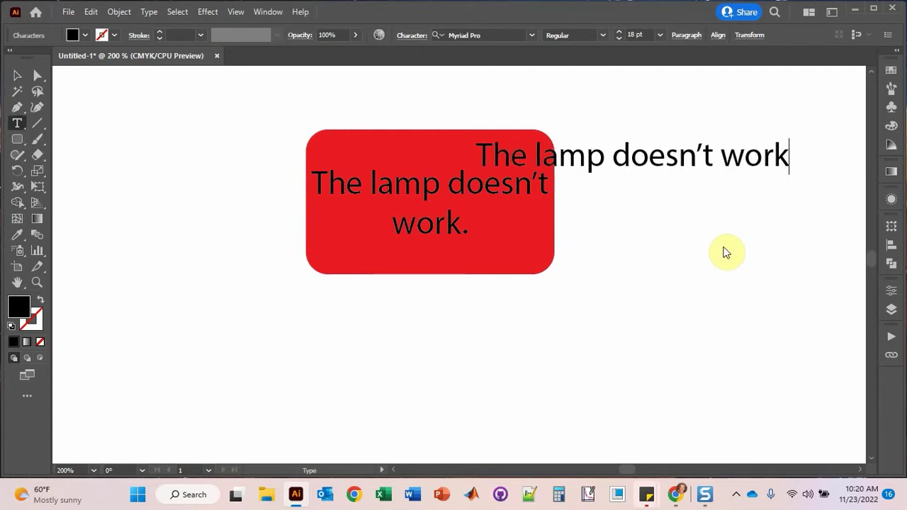
- Move the single-line point-type text over the red rectangle to compare the fit, and delete that text again
left_click(17, 76)
left_click_drag(693, 158, 494, 221)
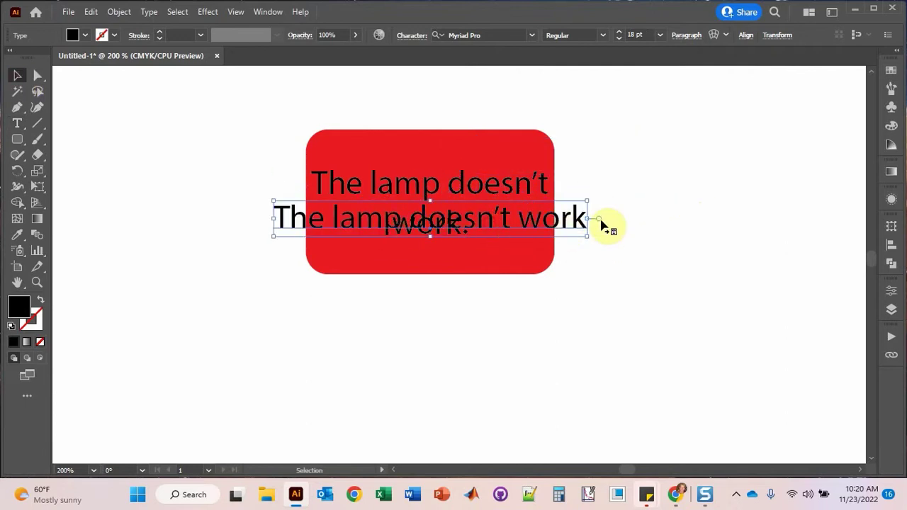
key("Delete")
left_click(495, 193)
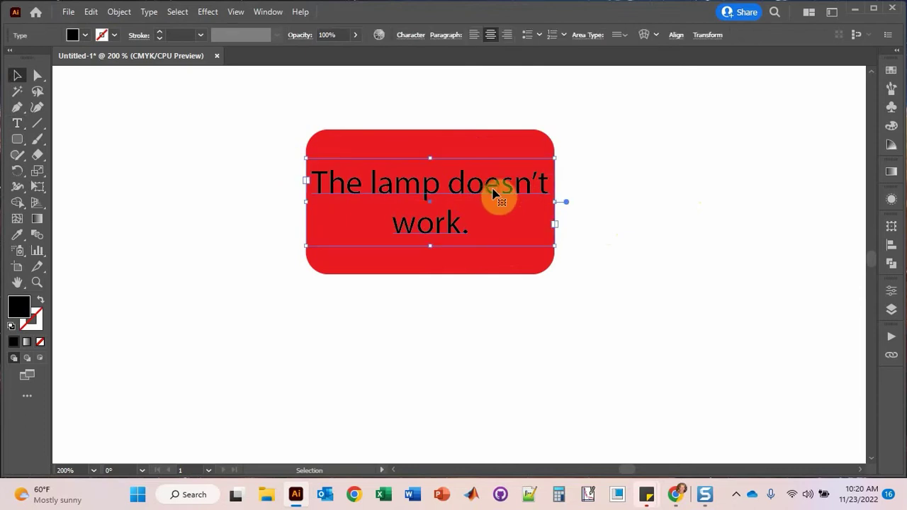
left_click(619, 273)
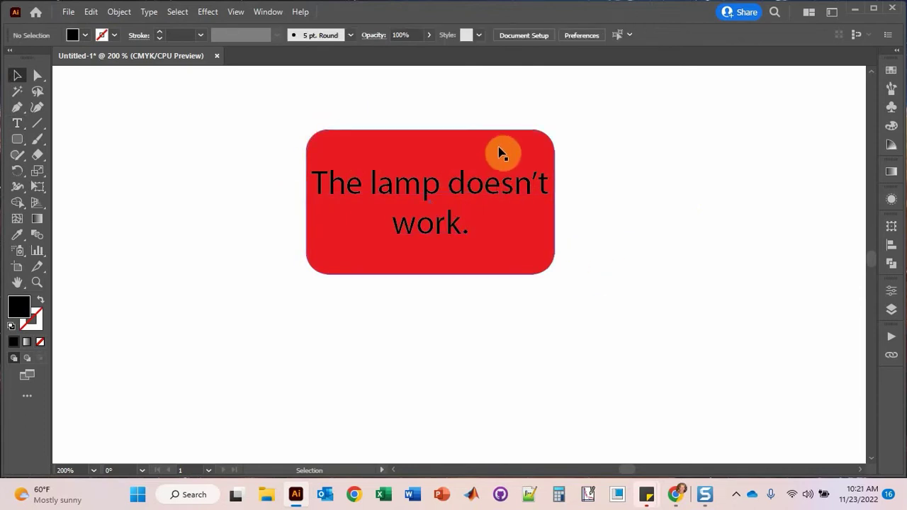
- Apply the 3D Inflate effect to the red rectangle and reduce its volume to 48%
left_click(403, 144)
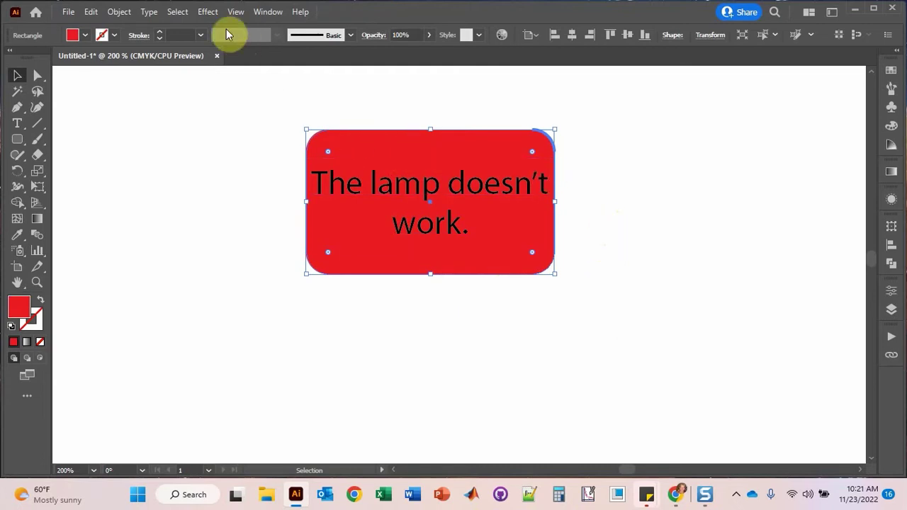
left_click(207, 13)
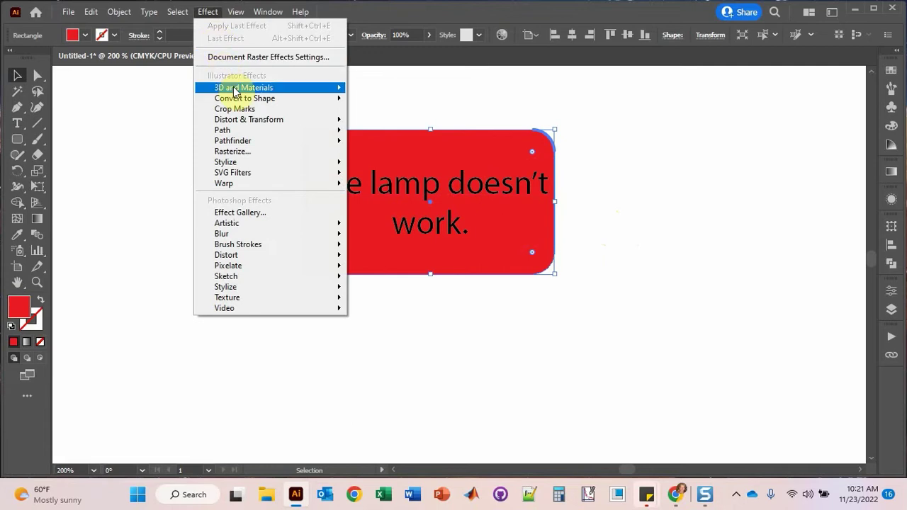
mouse_move(234, 93)
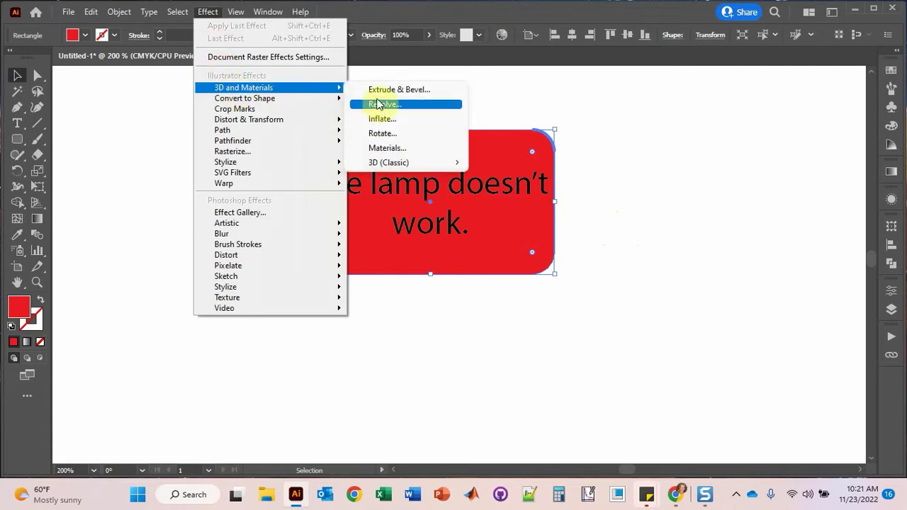
left_click(389, 119)
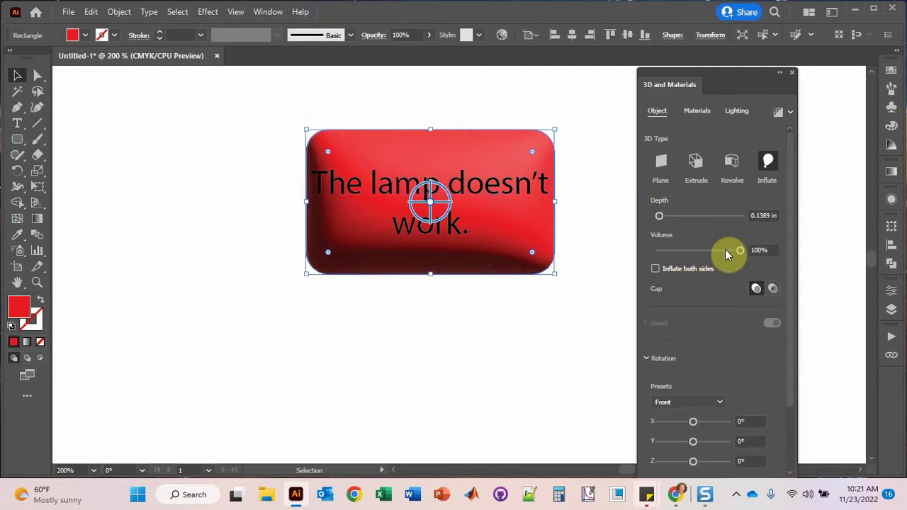
left_click_drag(740, 251, 702, 252)
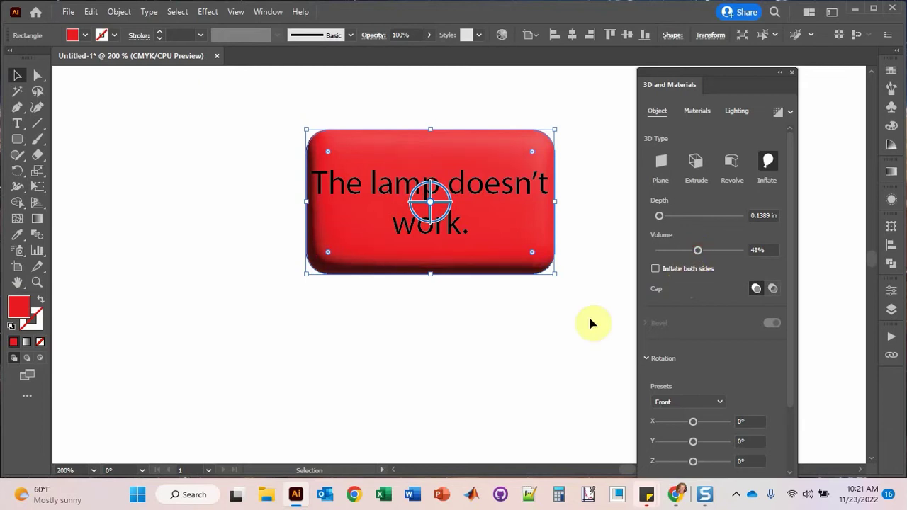
- Raise the ambient light intensity of the inflated rectangle's 3D lighting to 128%
scroll(715, 323, "down", 2)
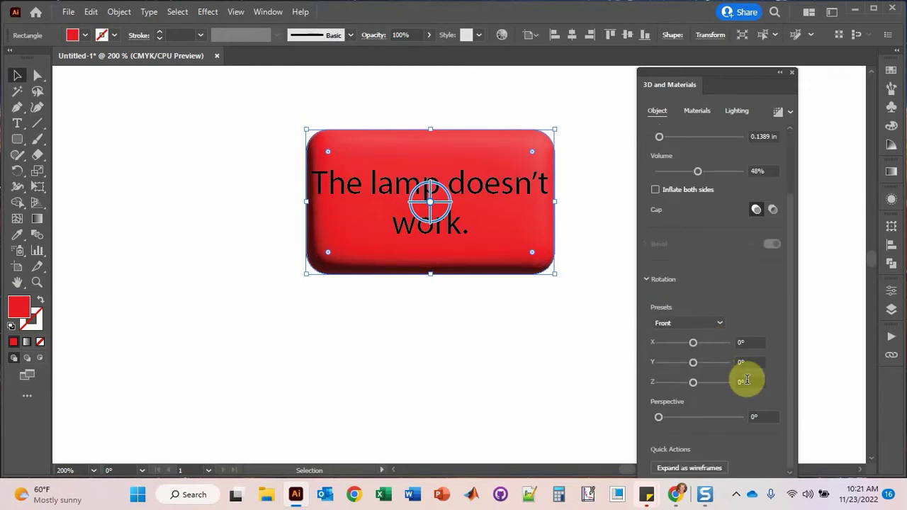
left_click(737, 113)
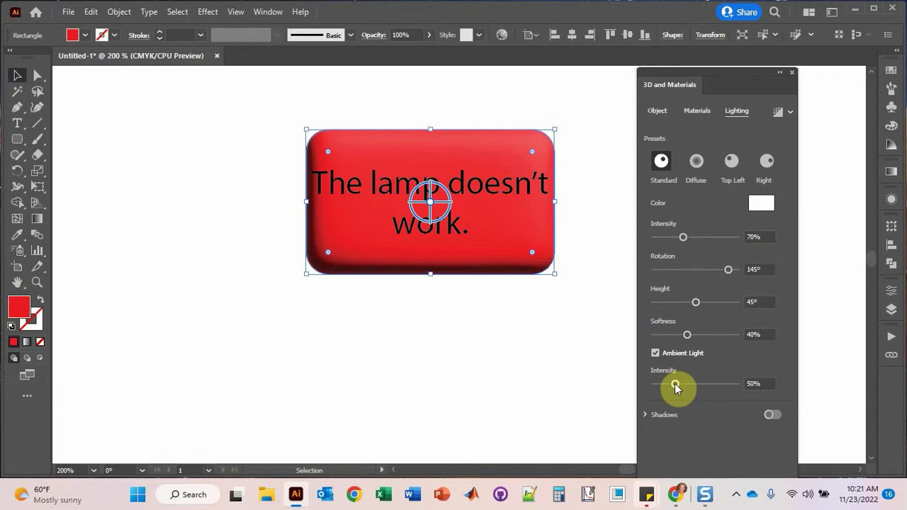
left_click_drag(677, 386, 696, 386)
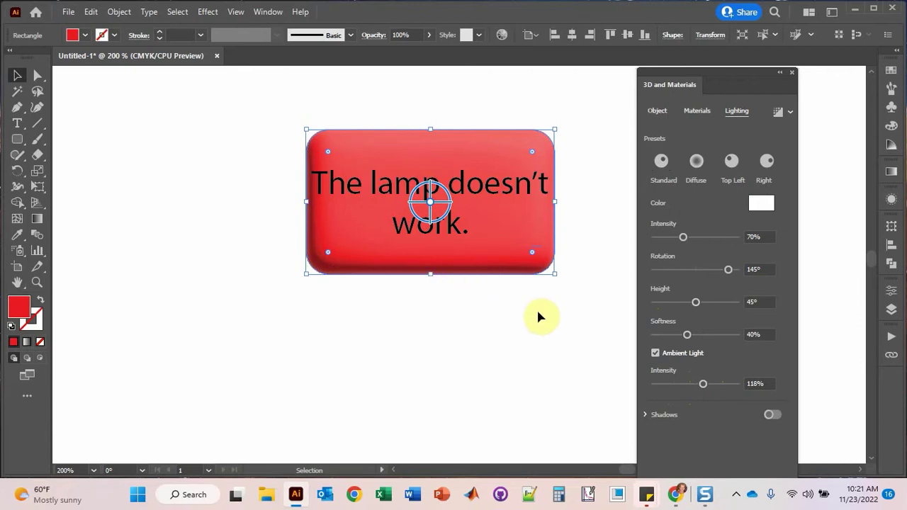
left_click_drag(706, 384, 707, 384)
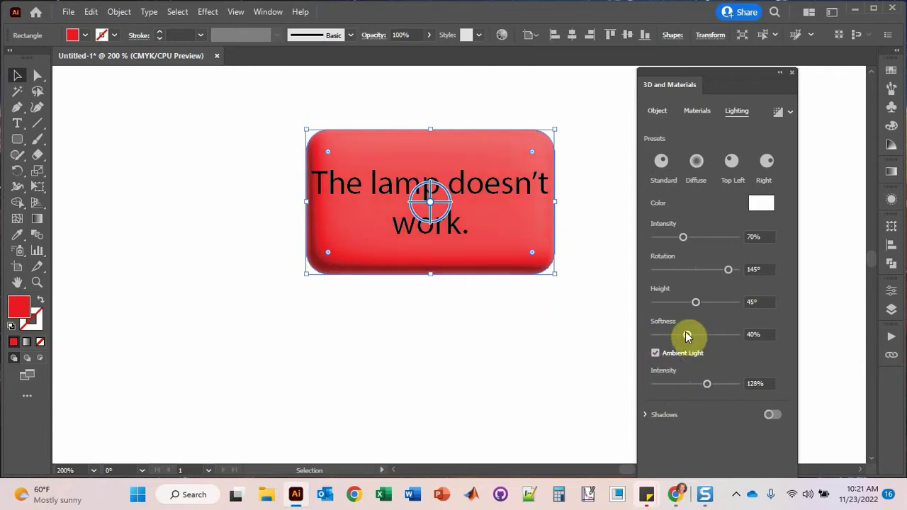
- Set the 3D lighting softness to 27% and the main light intensity to 51%, and close the effect settings
mouse_move(688, 334)
left_mouse_down()
mouse_move(731, 335)
mouse_move(652, 337)
mouse_move(677, 334)
left_mouse_up()
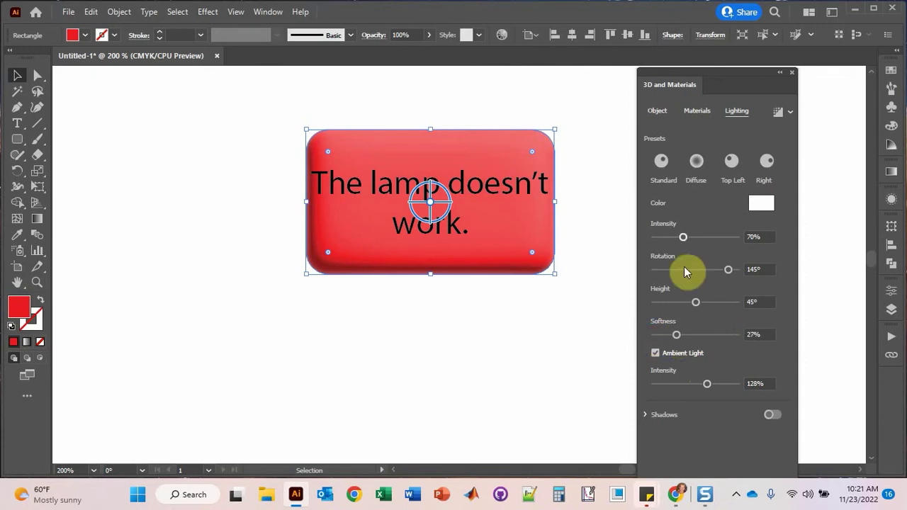
left_click_drag(713, 245, 675, 246)
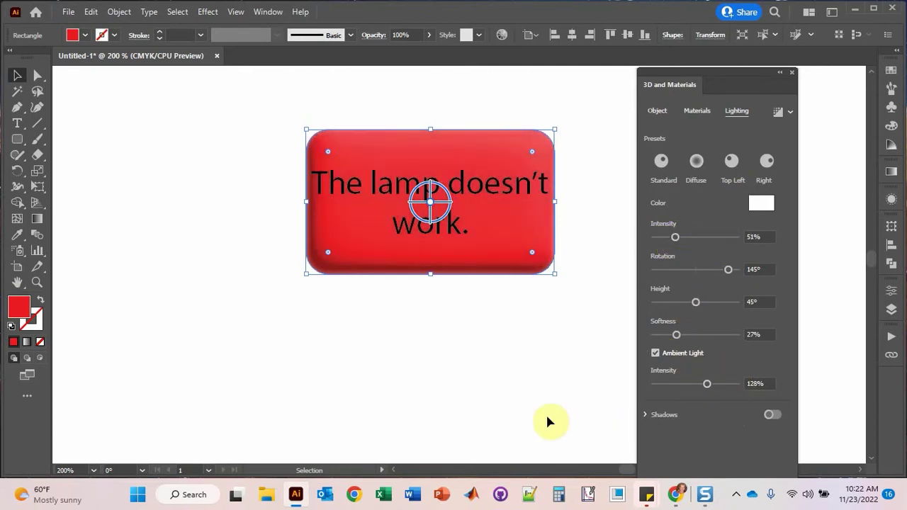
left_click(792, 74)
left_click(264, 101)
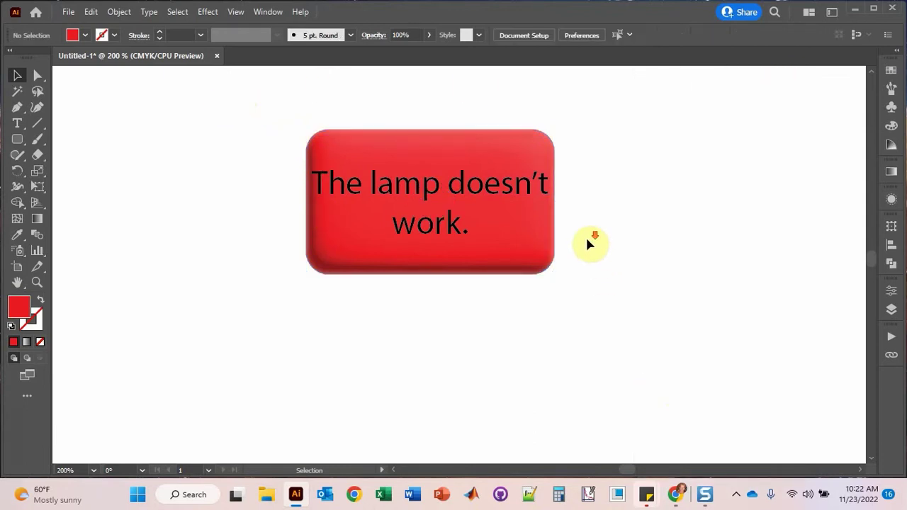
- Duplicate the ungrouped rectangle and text below the original and remove that duplicate
scroll(603, 255, "down", 1)
scroll(620, 272, "down", 1)
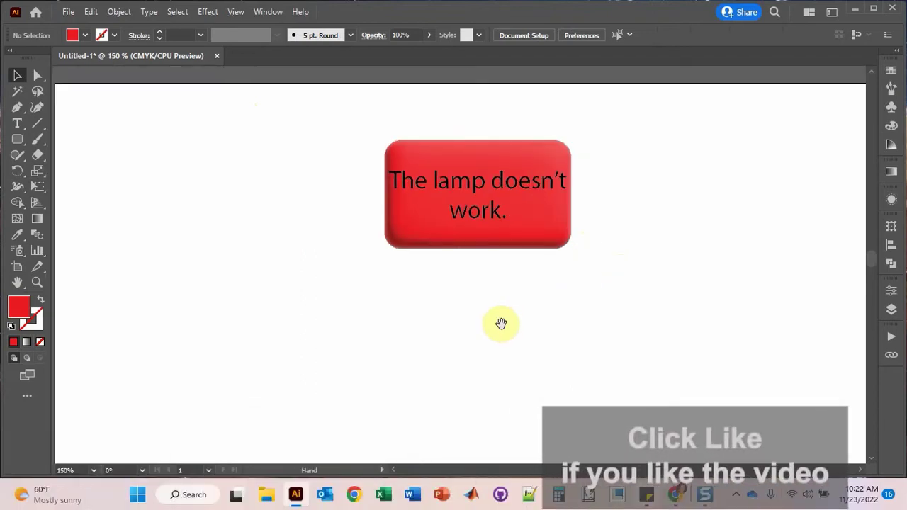
left_click_drag(501, 323, 426, 245)
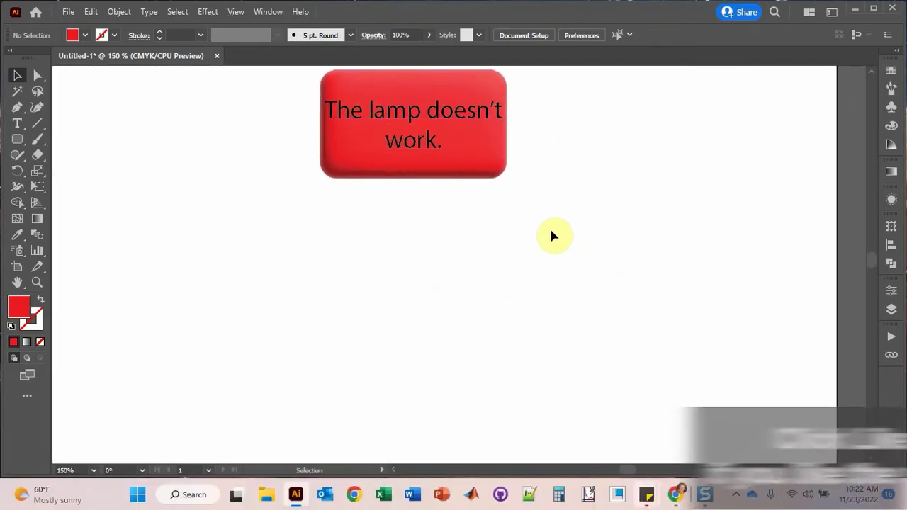
left_click_drag(544, 234, 320, 92)
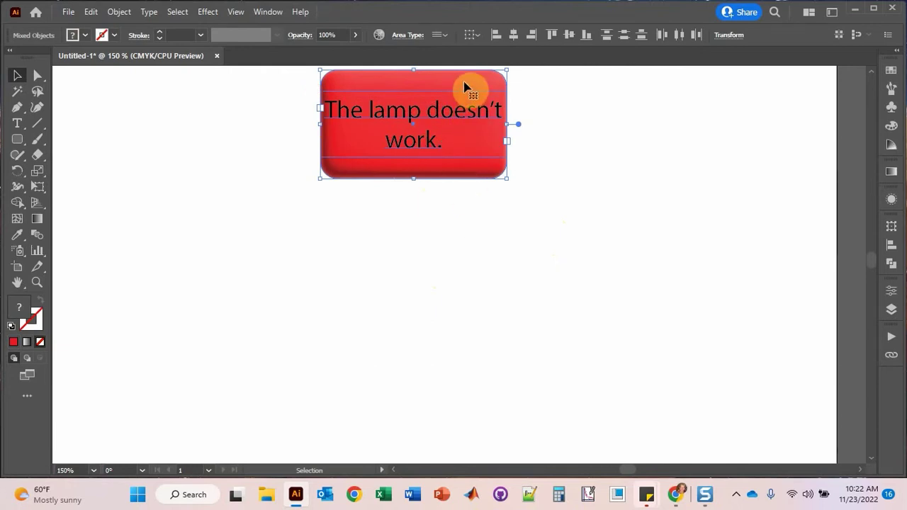
left_click_drag(466, 87, 465, 237)
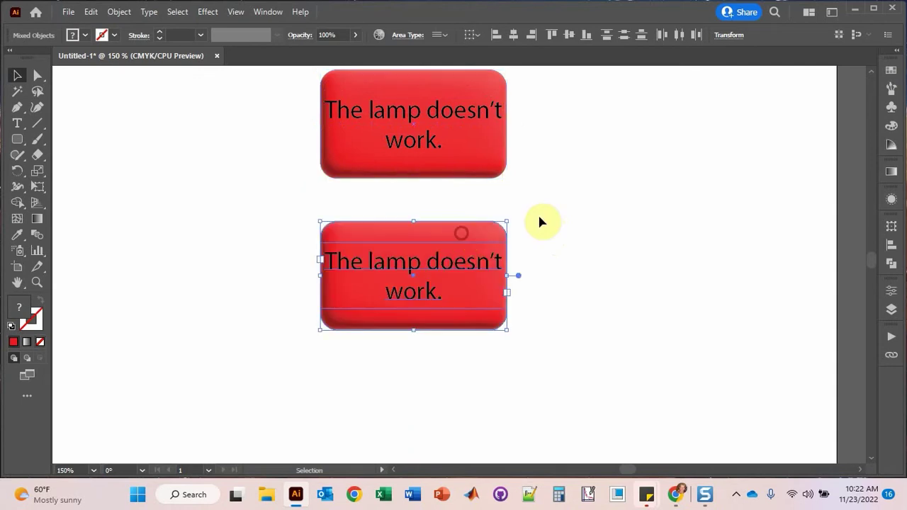
key("Delete")
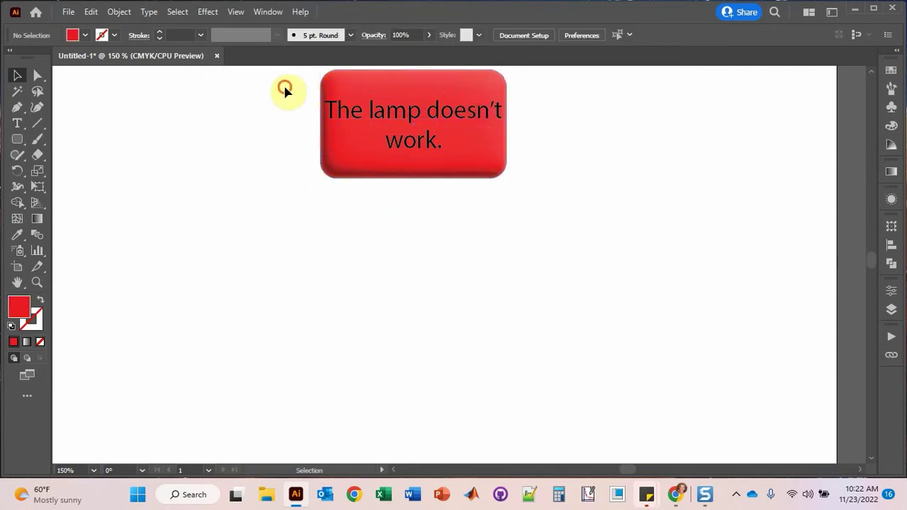
- Group the inflated red rectangle with its text
left_click_drag(283, 89, 552, 199)
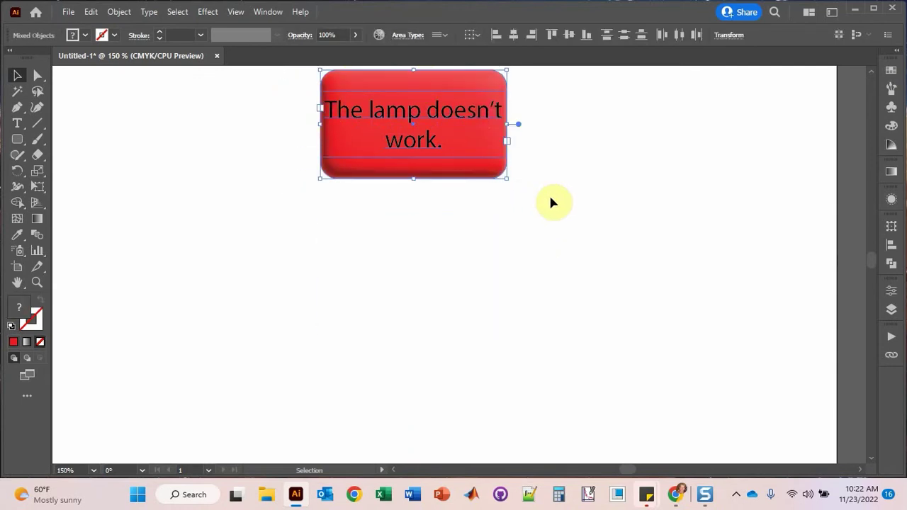
key("a")
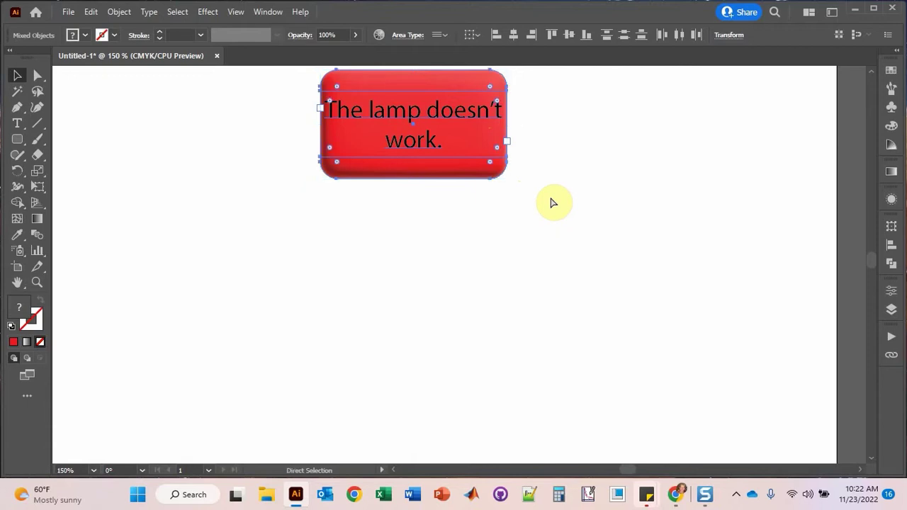
key("ctrl+g")
key("v")
left_click(569, 163)
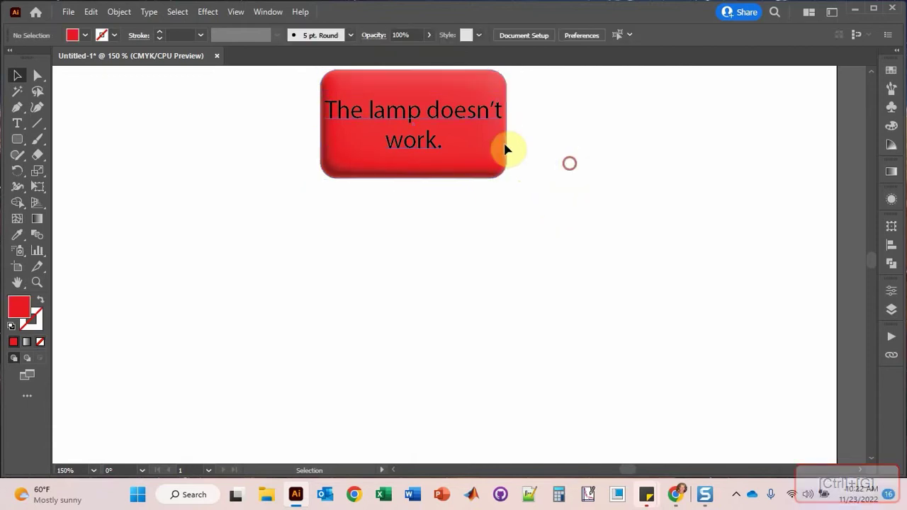
- Place a copy of the grouped rectangle and text about 1.67 in below the original
left_click(457, 90)
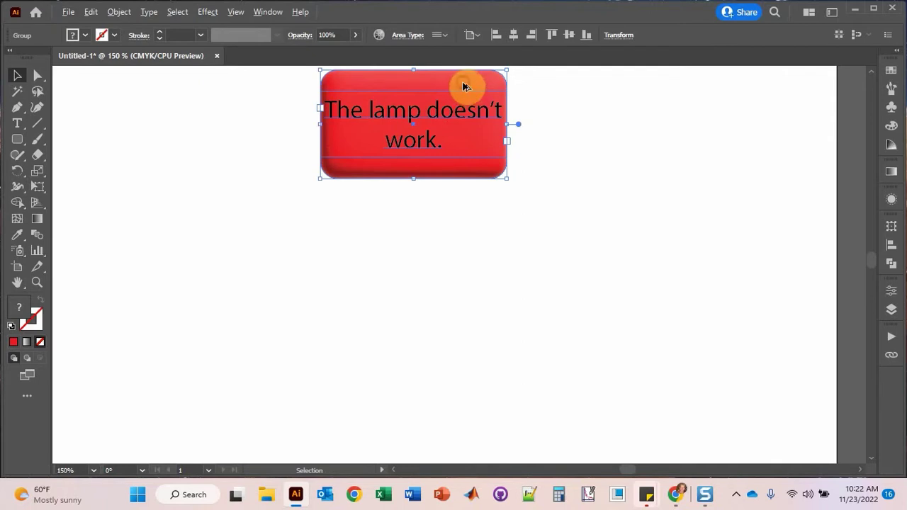
left_click_drag(464, 86, 468, 253)
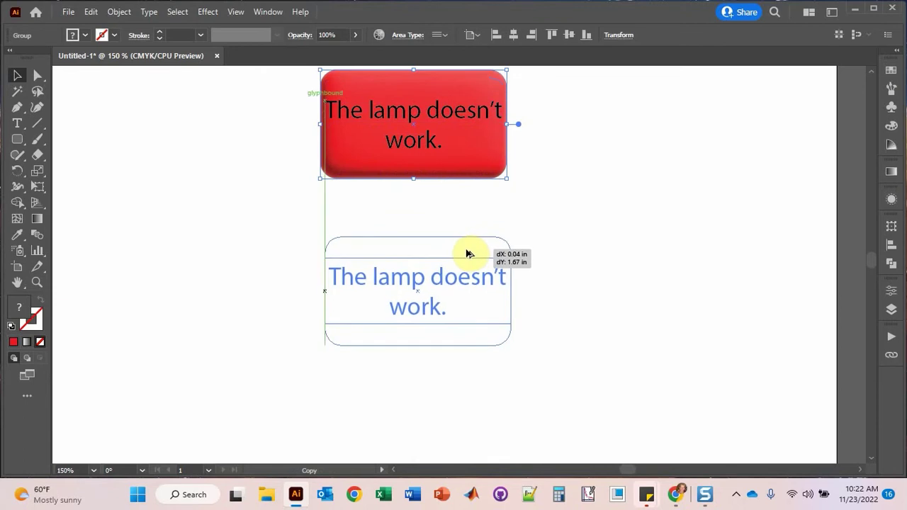
left_click_drag(468, 253, 467, 253)
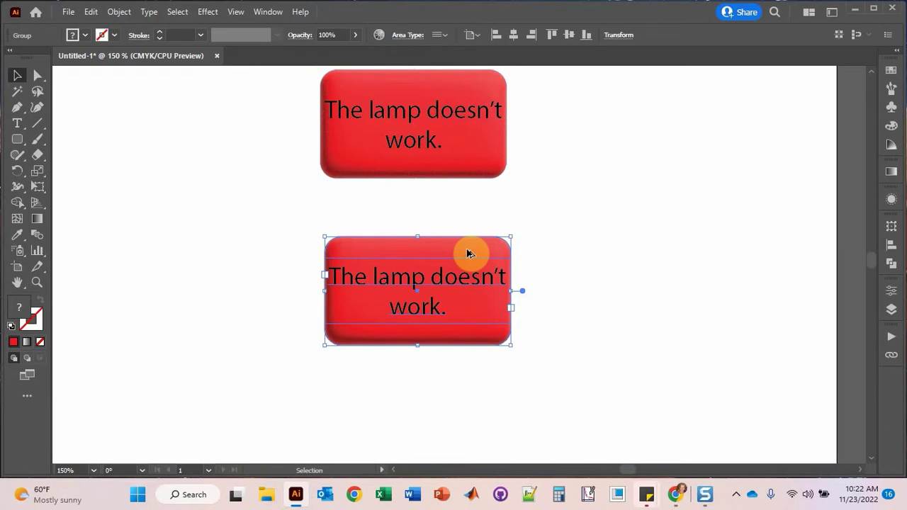
left_click(580, 210)
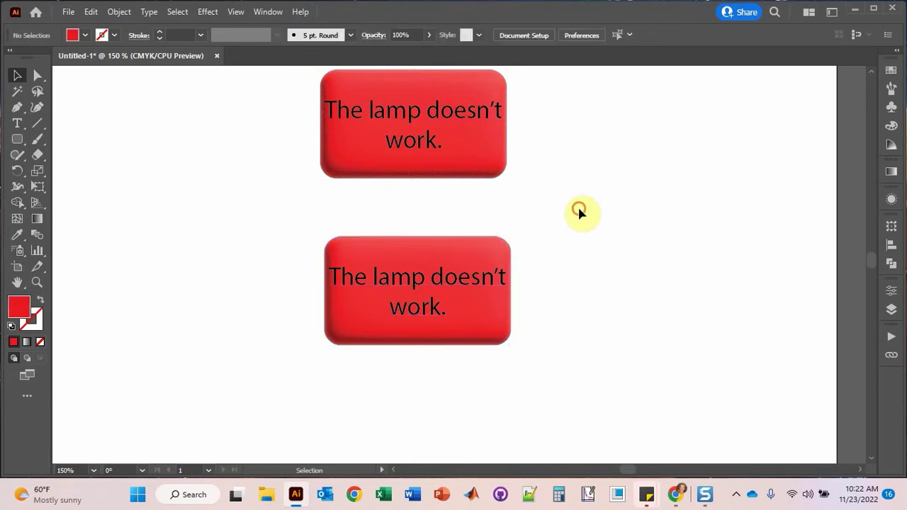
- Isolate the lower button group, fill its rounded rectangle with green, and leave the group's isolation
left_click(486, 249)
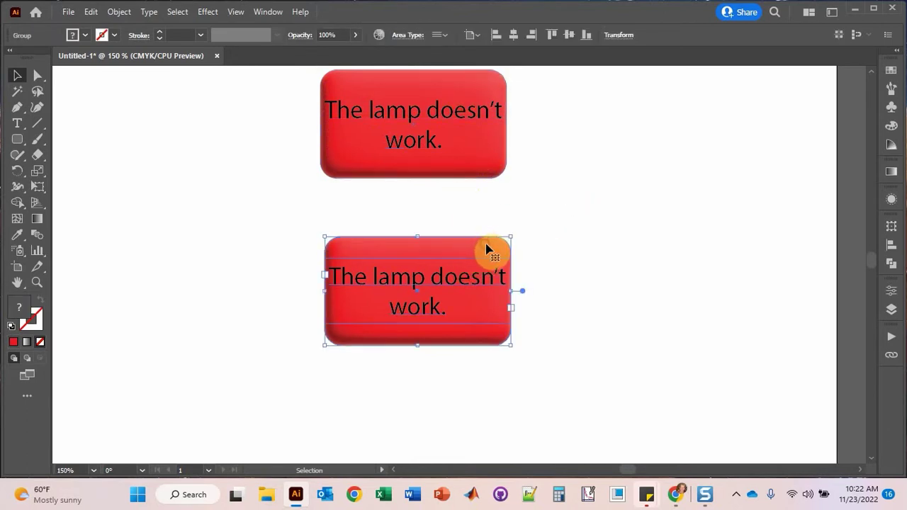
left_click(538, 223)
double_click(482, 246)
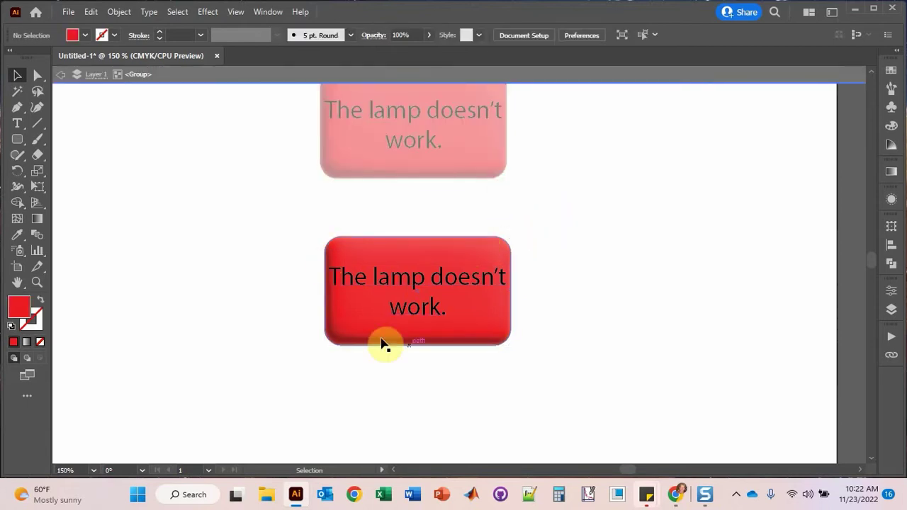
left_click(479, 252)
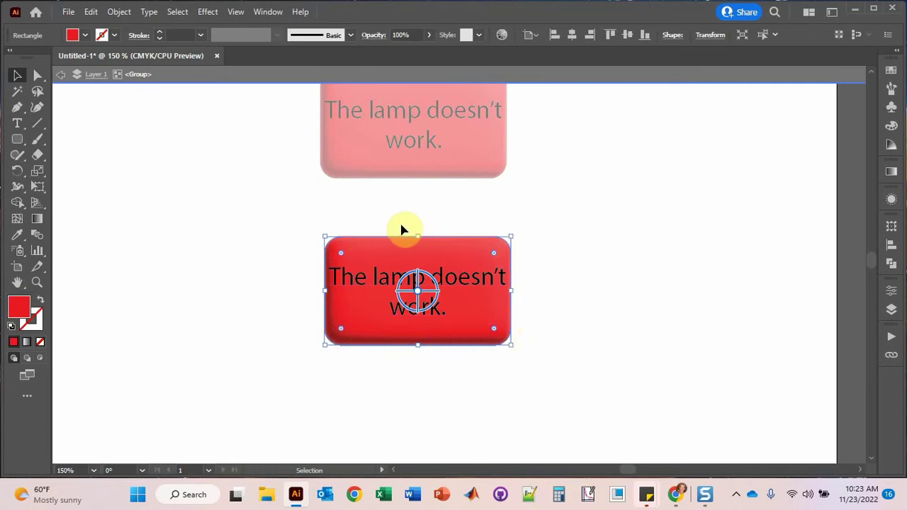
left_click(85, 35)
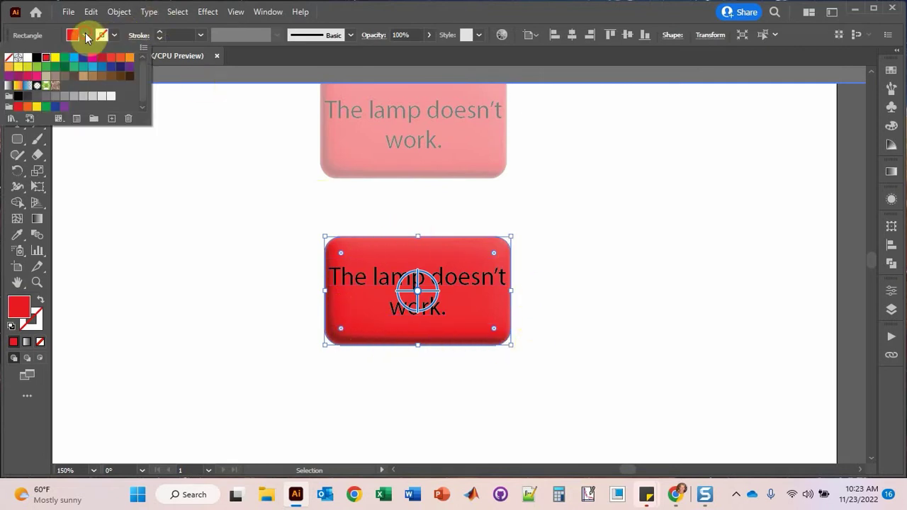
left_click(53, 69)
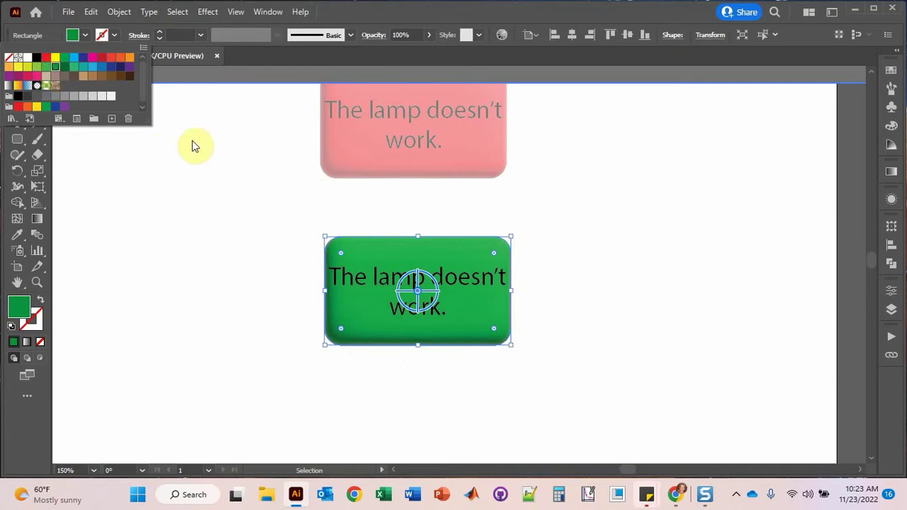
key("Escape")
key("Escape")
left_click(177, 297)
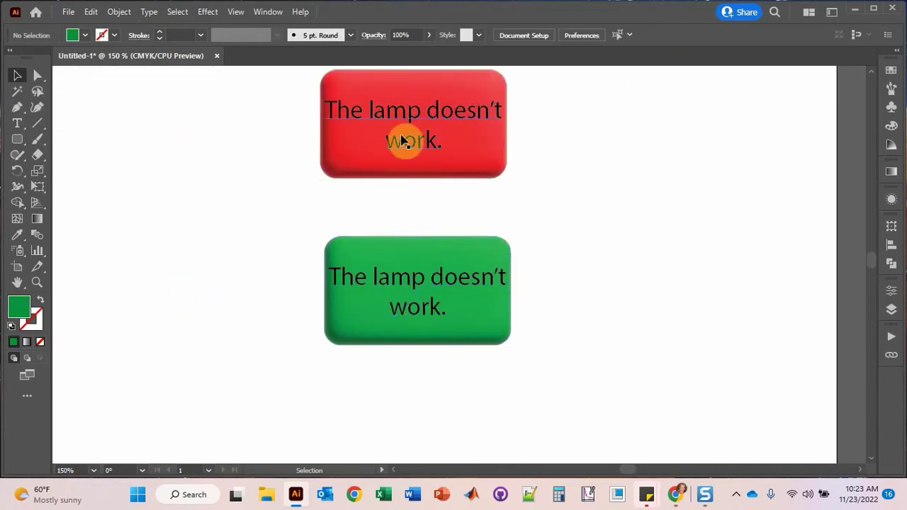
- Shift the green button sideways and align its horizontal centre to the red button, using the red one as key object
left_click_drag(418, 262, 496, 260)
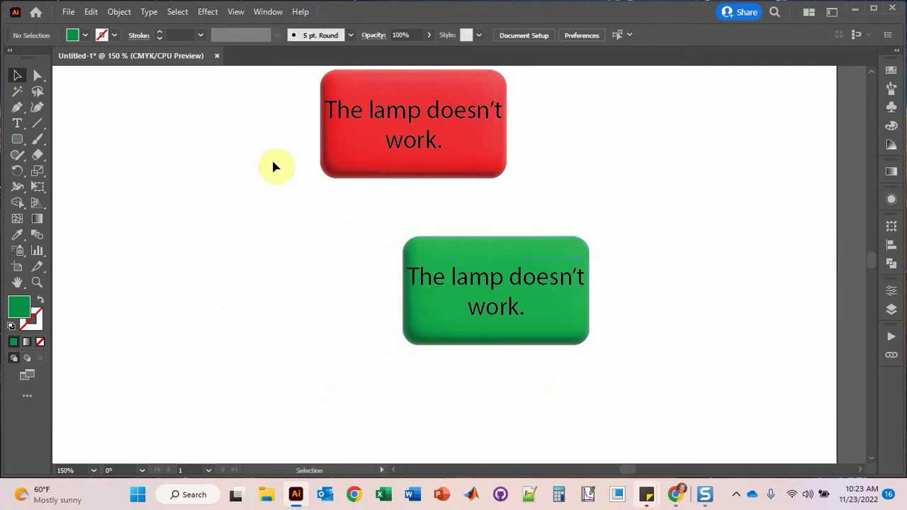
left_click_drag(248, 112, 672, 394)
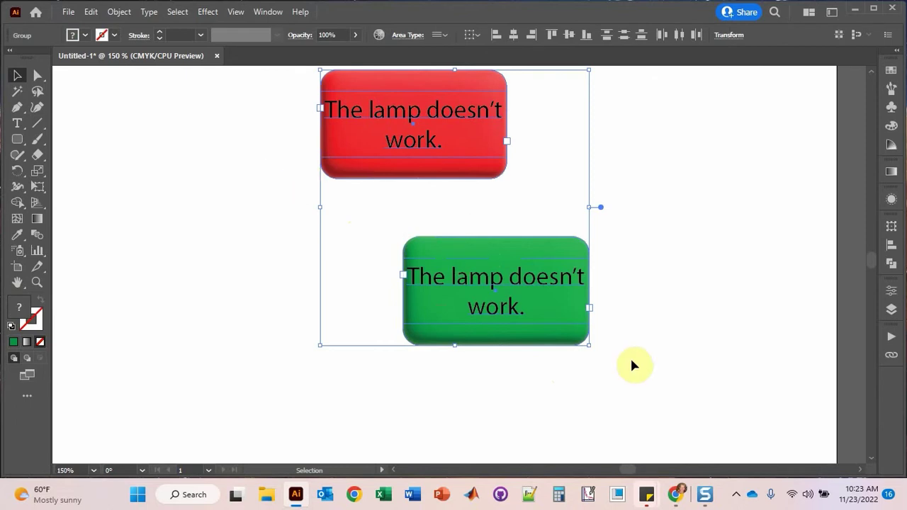
scroll(632, 363, "up", 2)
left_click(384, 127)
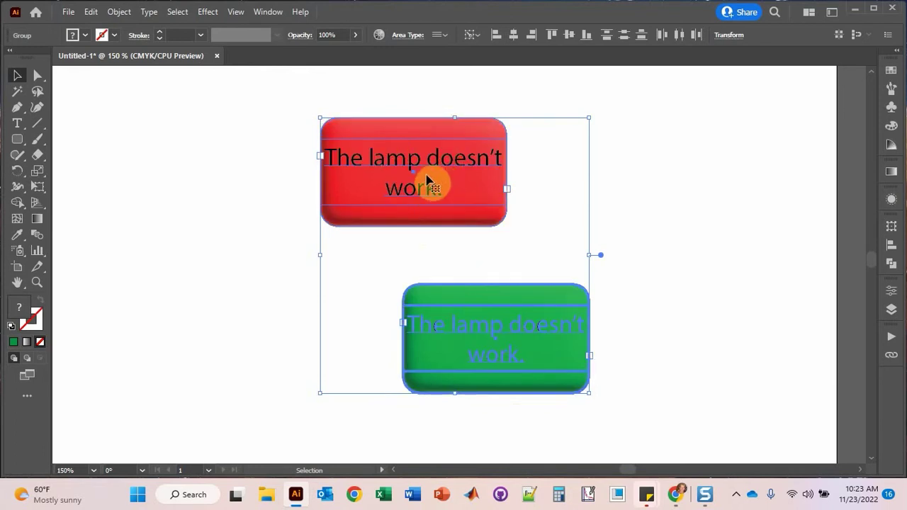
scroll(524, 369, "down", 2)
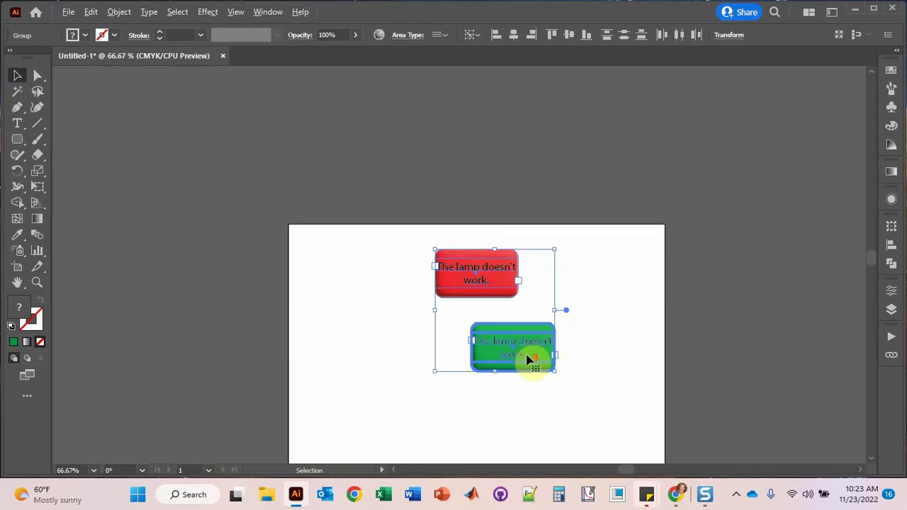
scroll(516, 368, "down", 1)
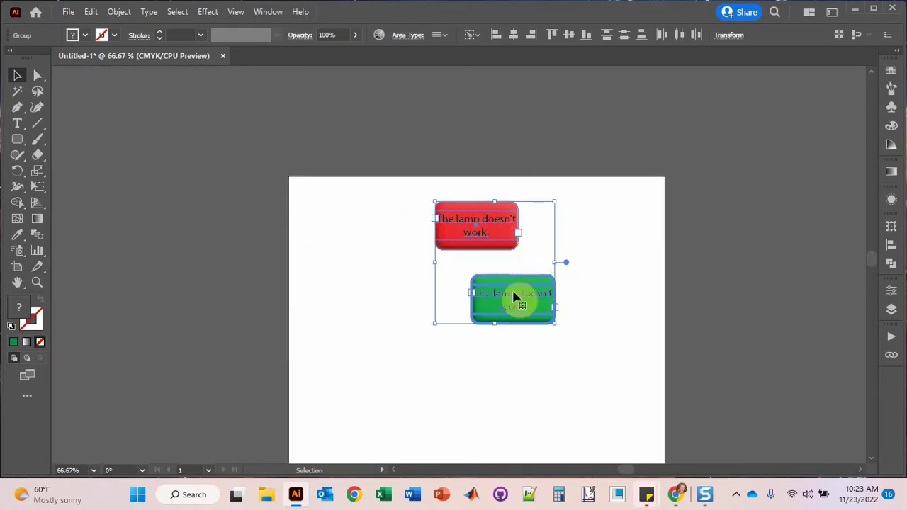
scroll(487, 334, "up", 3)
scroll(484, 328, "down", 1)
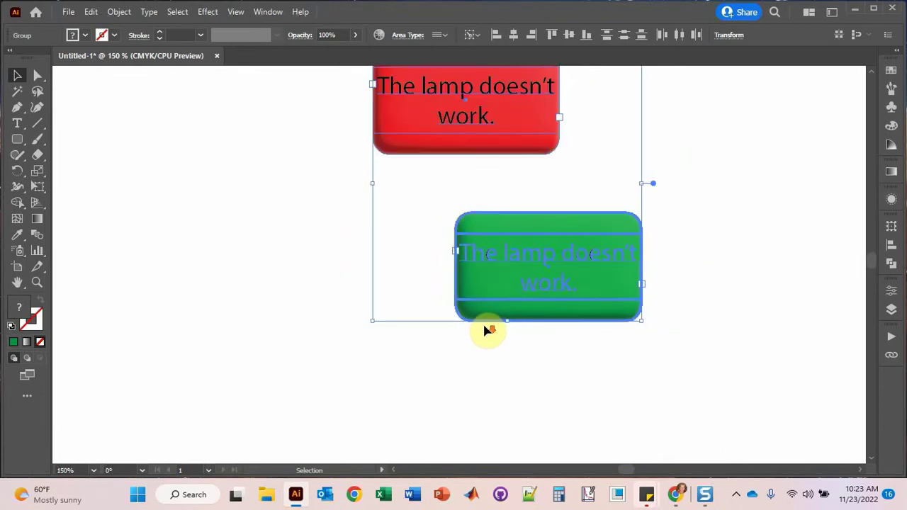
scroll(484, 328, "up", 1)
left_click(507, 163)
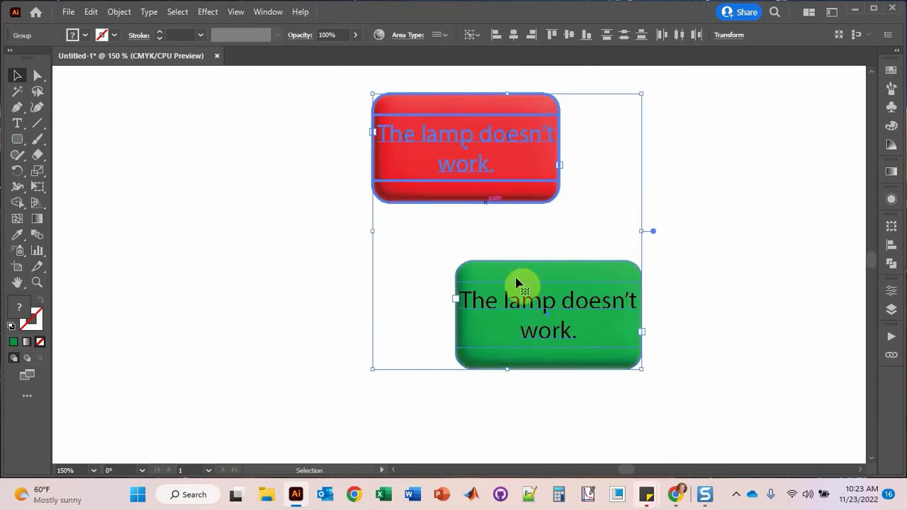
left_click(513, 36)
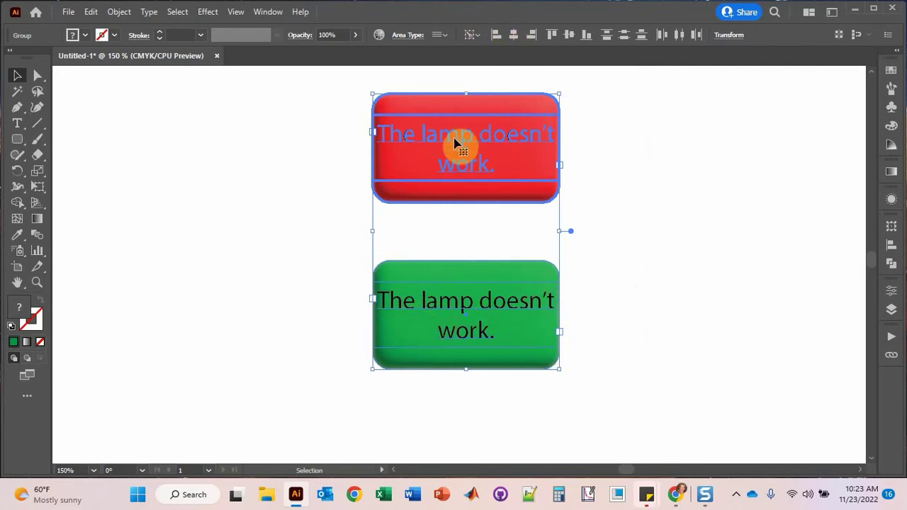
left_click(290, 245)
- Draw a vertical line from the red button's bottom centre to the green button's top centre with a black 2 pt stroke
scroll(287, 242, "down", 1)
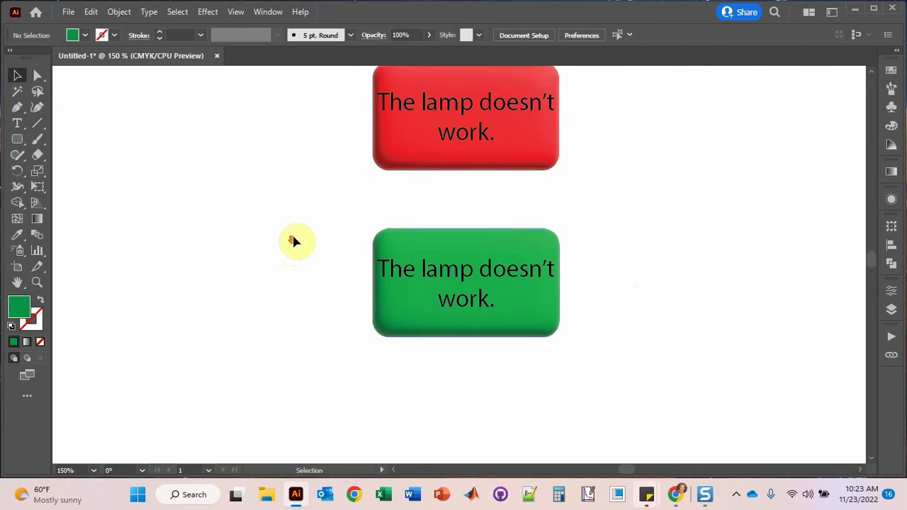
left_click(38, 124)
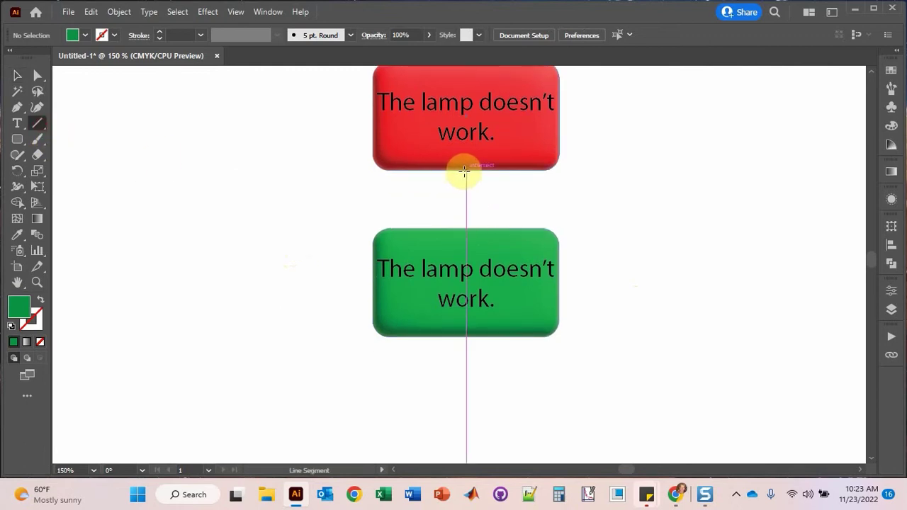
left_click_drag(465, 171, 465, 229)
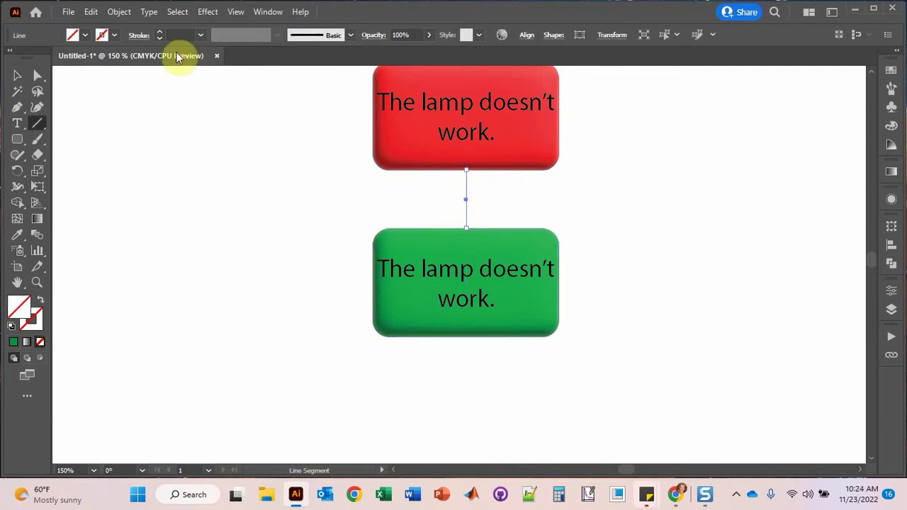
left_click(113, 36)
left_click(36, 58)
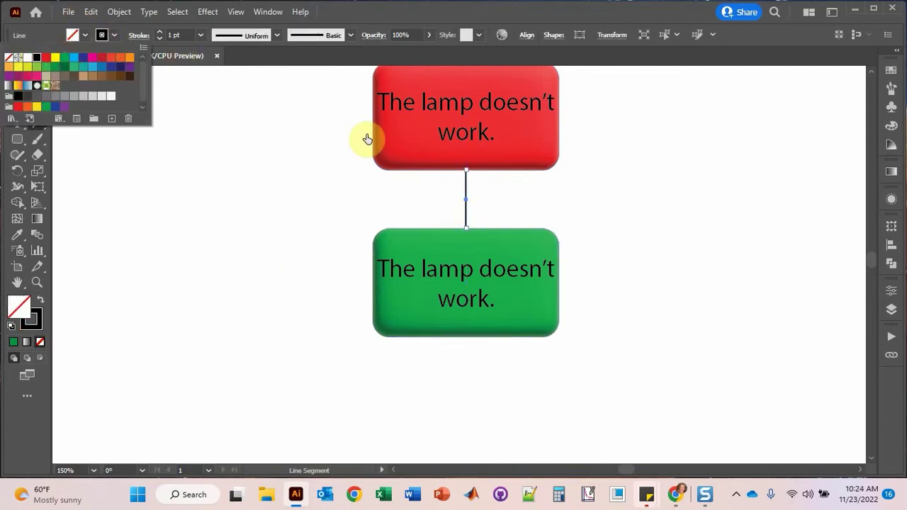
left_click(161, 37)
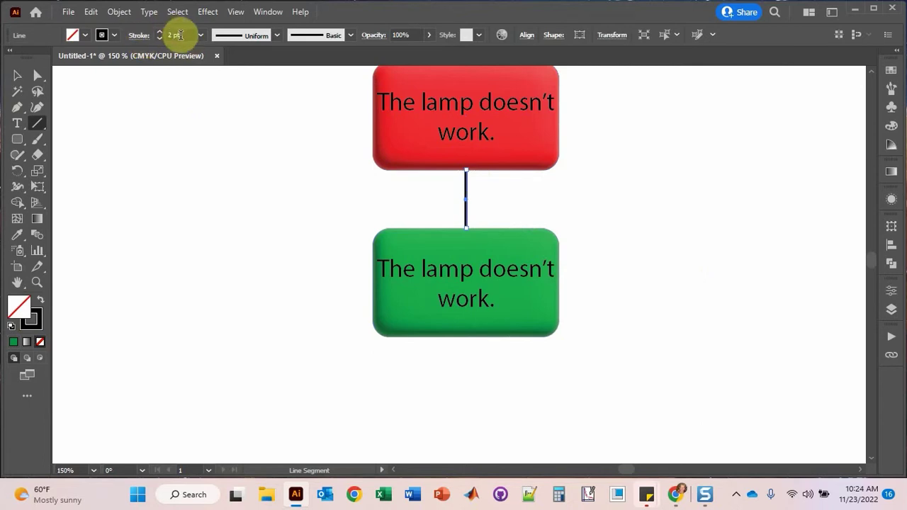
- Add the Arrow 2 arrowhead to the end of the connecting line and browse the other arrowhead styles
left_click(139, 35)
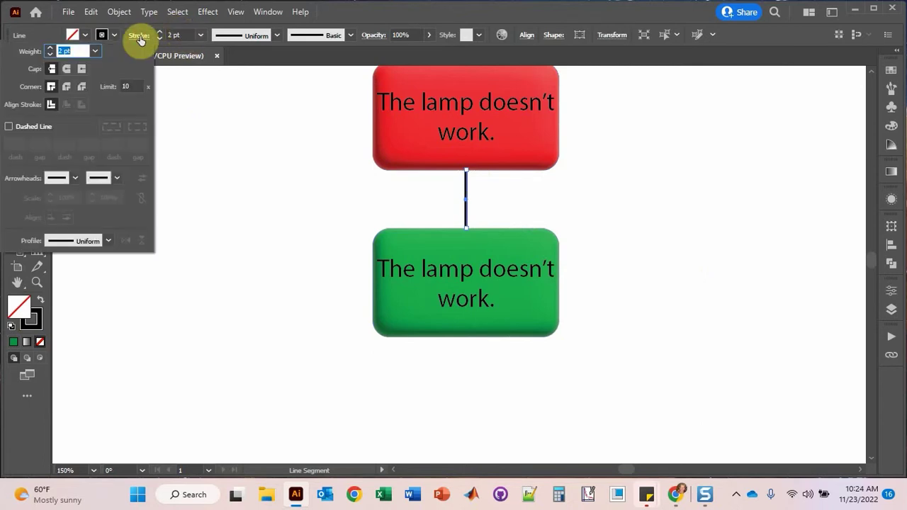
left_click(119, 177)
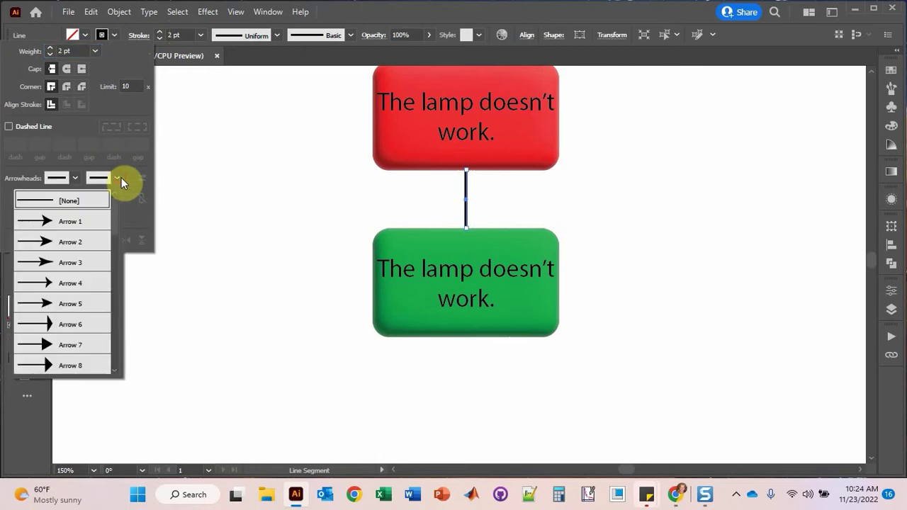
left_click(68, 243)
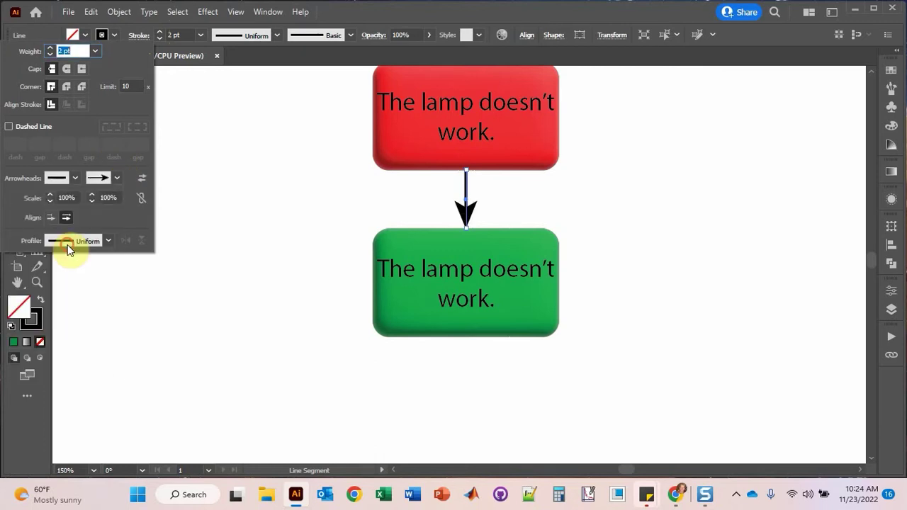
left_click(116, 178)
scroll(71, 320, "down", 4)
scroll(72, 321, "down", 3)
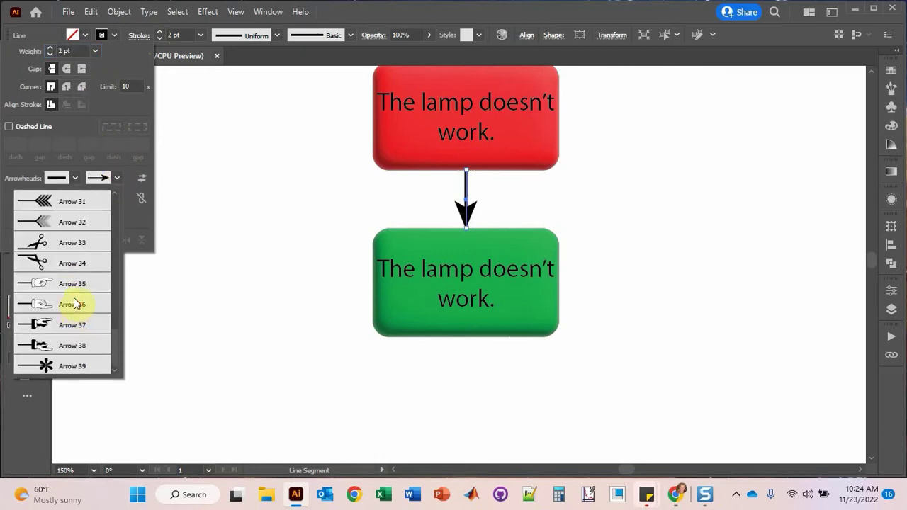
scroll(74, 301, "up", 8)
left_click(420, 13)
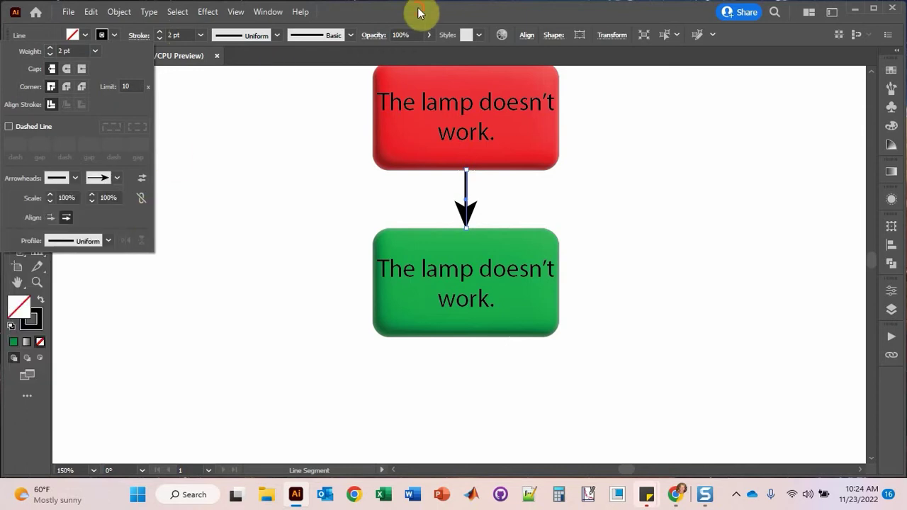
- Replace the text in the green button with "Is it plugged in?" and leave the group's isolation
left_click(459, 276)
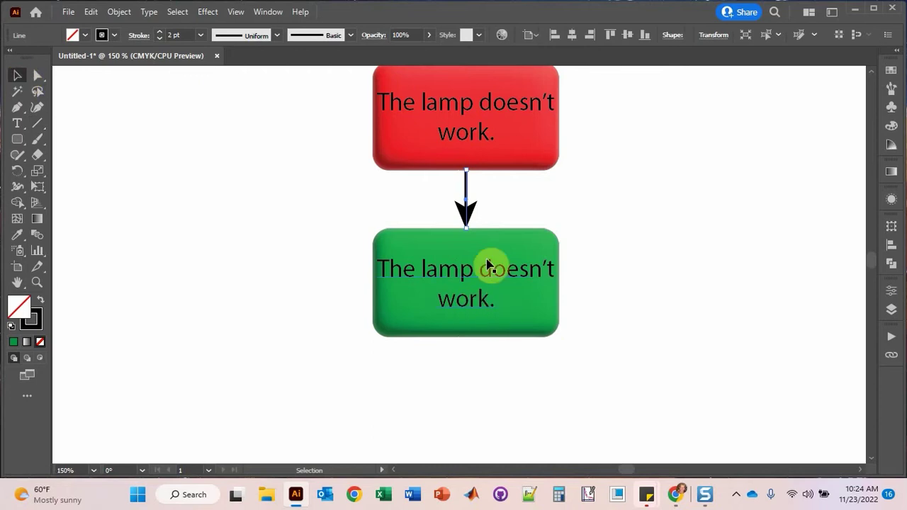
double_click(479, 279)
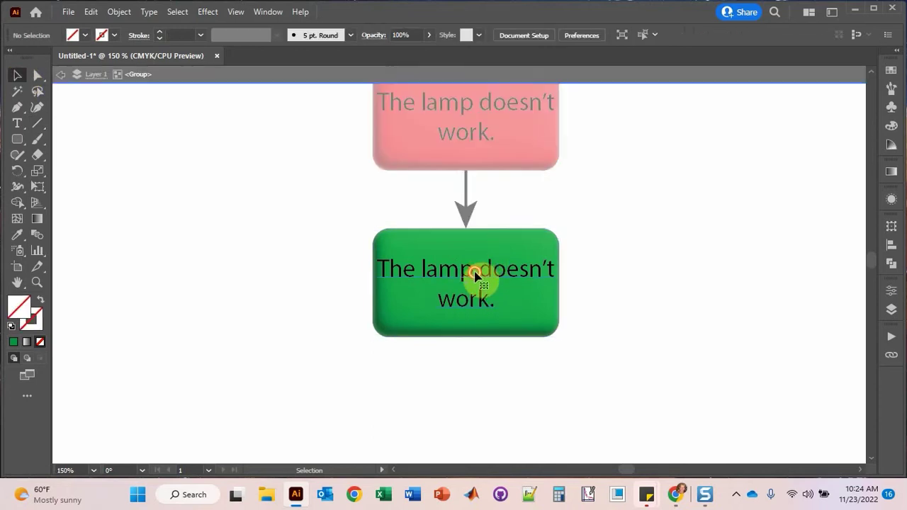
double_click(490, 310)
left_click_drag(494, 304, 346, 263)
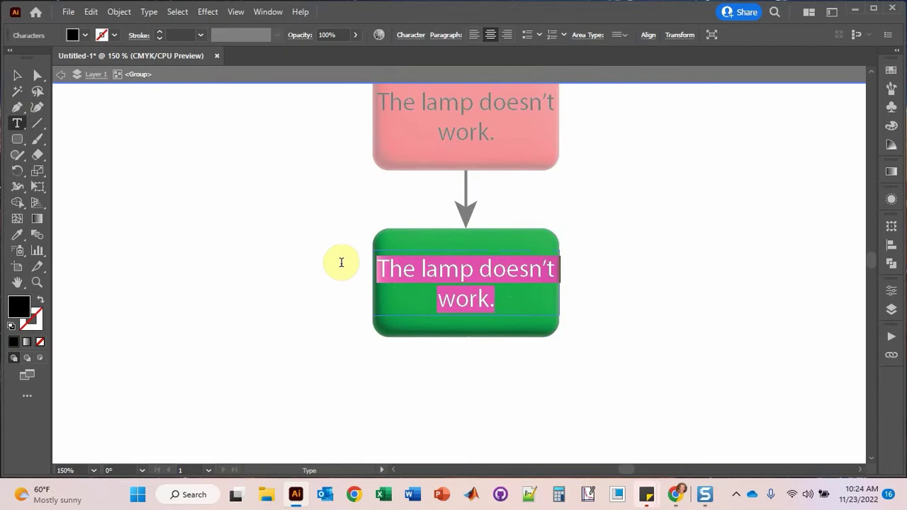
key("BackSpace")
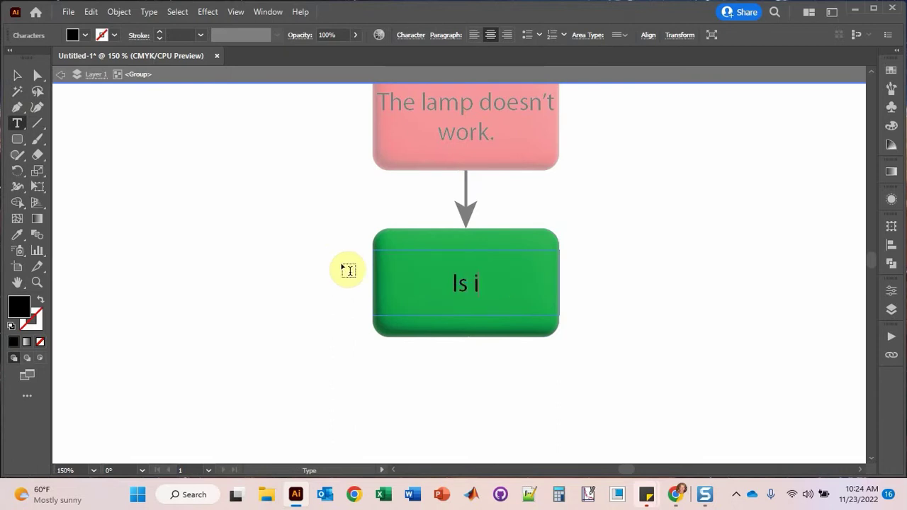
type("Is it plugge")
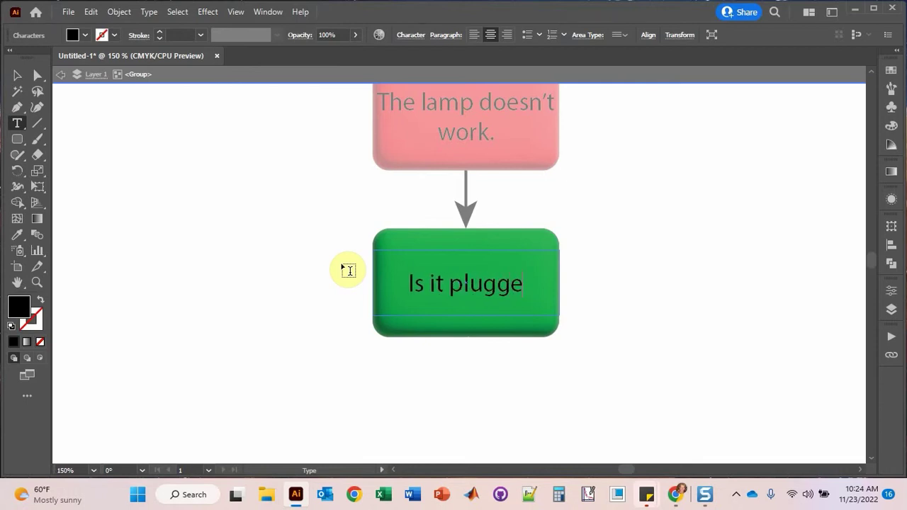
type("d in")
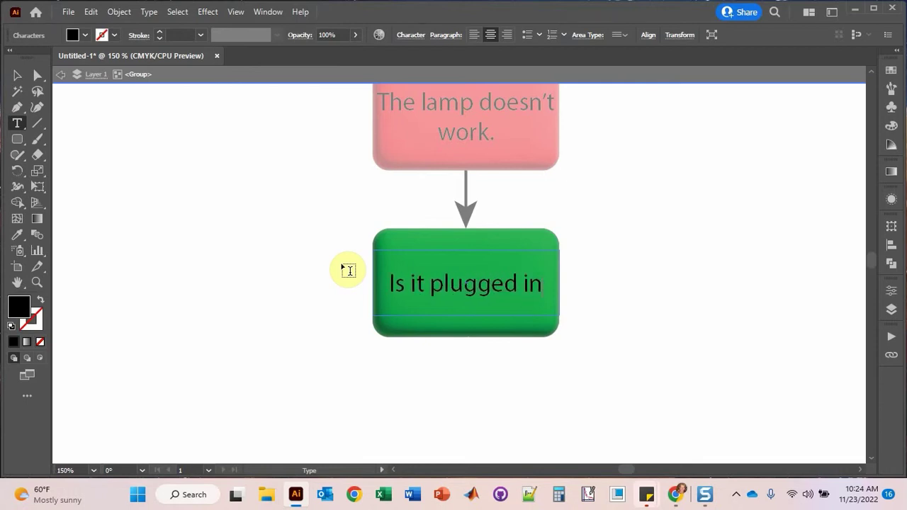
type("?")
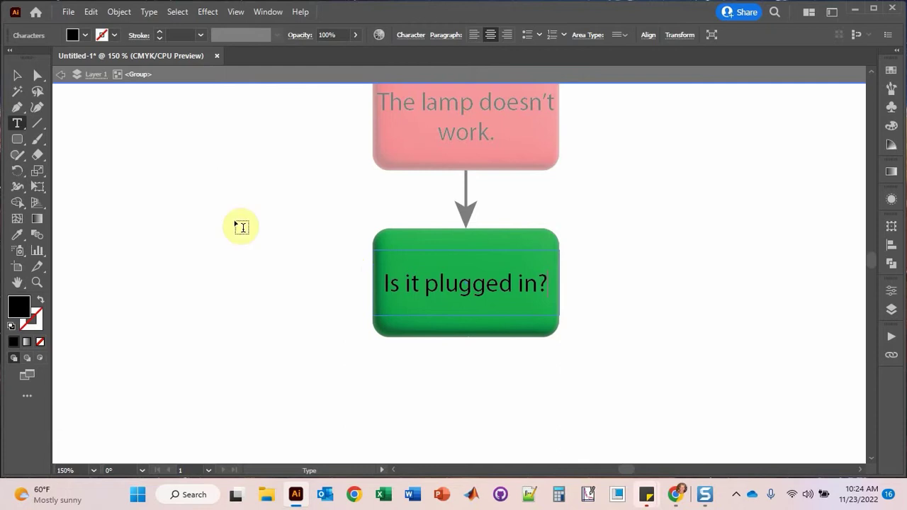
left_click(18, 76)
left_click(341, 256)
scroll(341, 256, "down", 3)
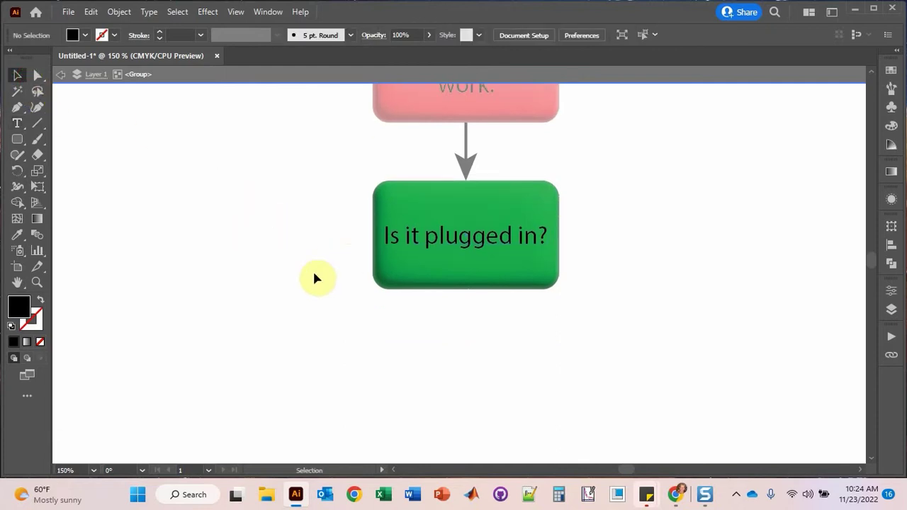
double_click(312, 274)
- Draw an open, downward-facing bracket path about 3.79 in wide below the green button with the Pen tool
scroll(313, 275, "down", 2)
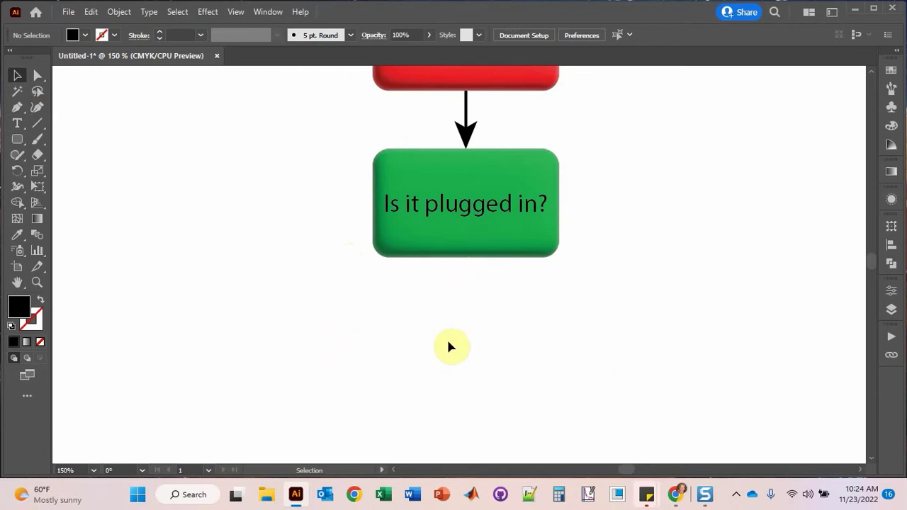
left_click(18, 108)
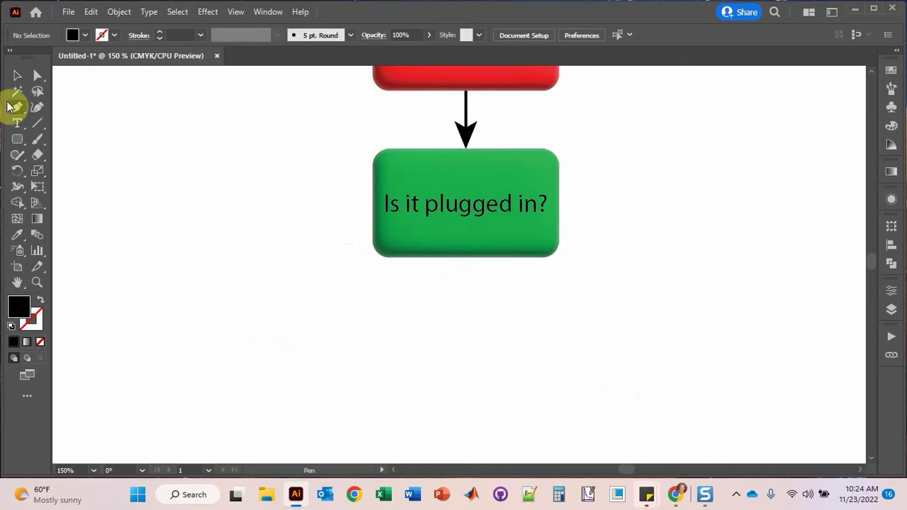
left_click(264, 350)
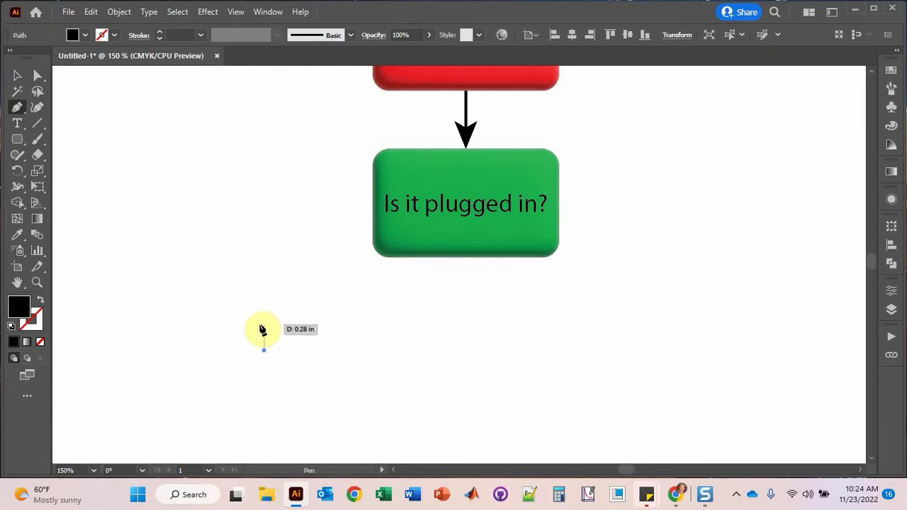
left_click(263, 317)
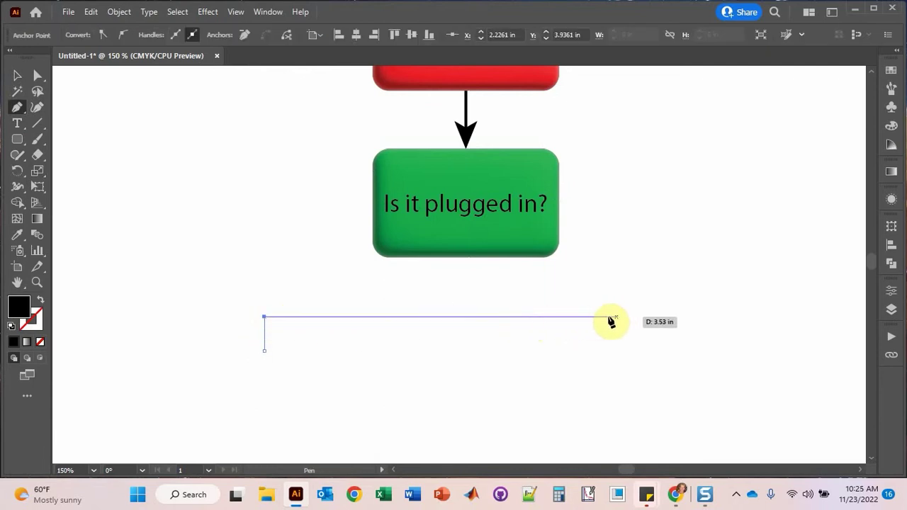
left_click(640, 318)
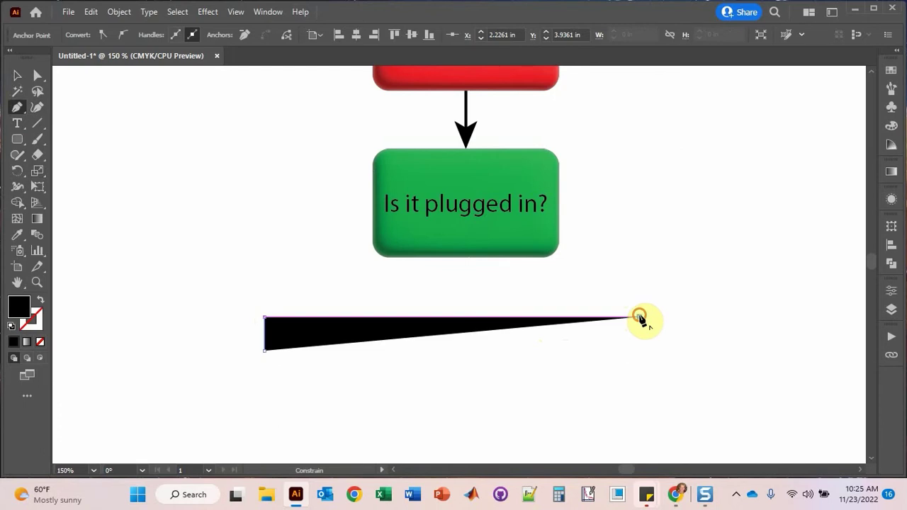
left_click(640, 352)
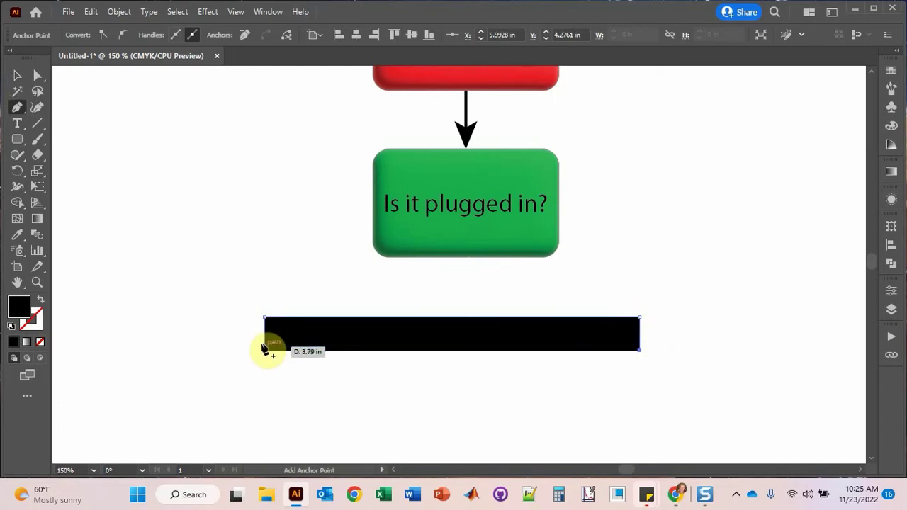
left_click(17, 75)
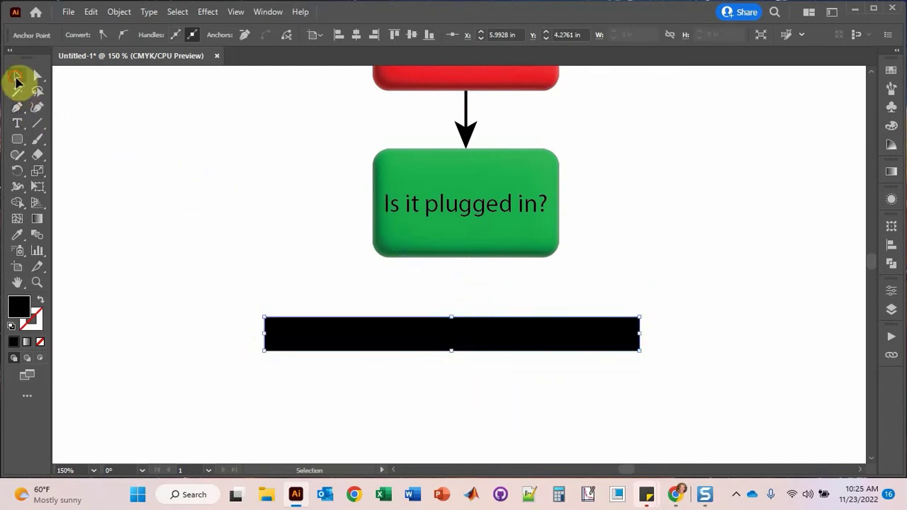
- Swap the bracket path's fill and stroke to leave a black outline without fill, and set its stroke weight to 2 pt
left_click(294, 371)
left_click(329, 347)
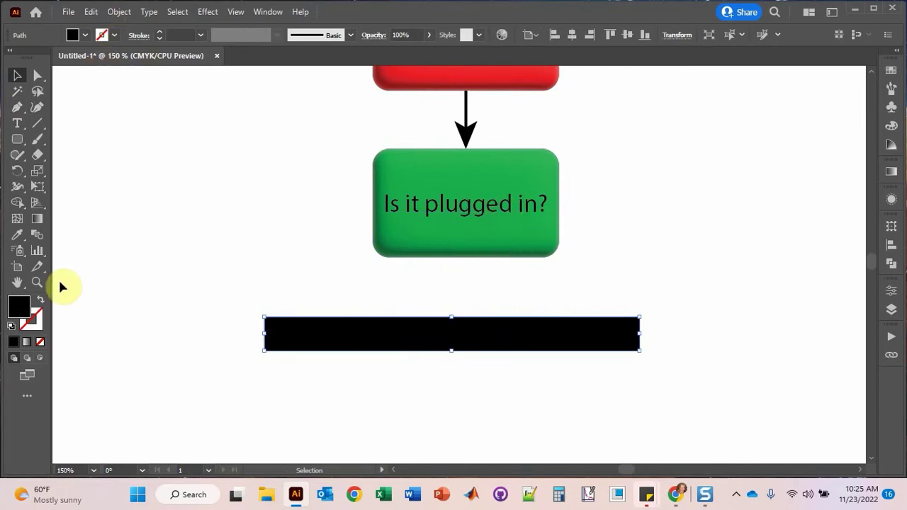
left_click(40, 304)
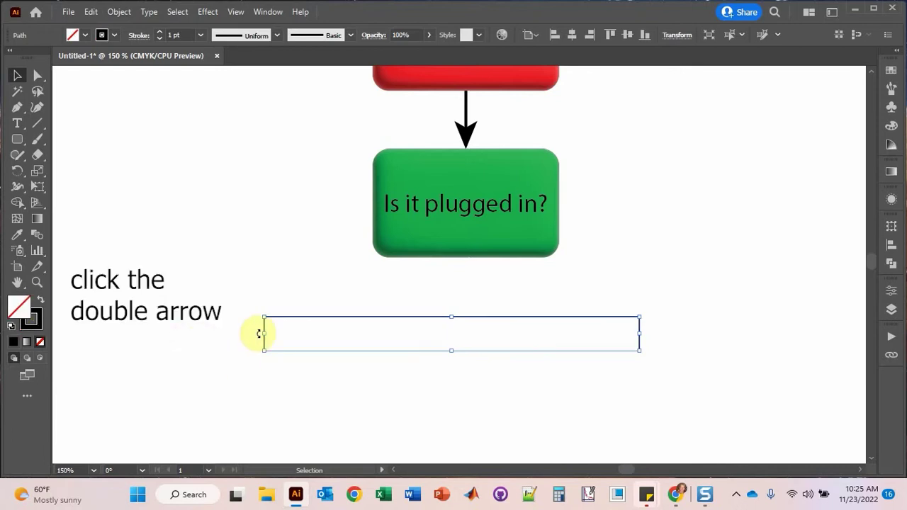
left_click(135, 268)
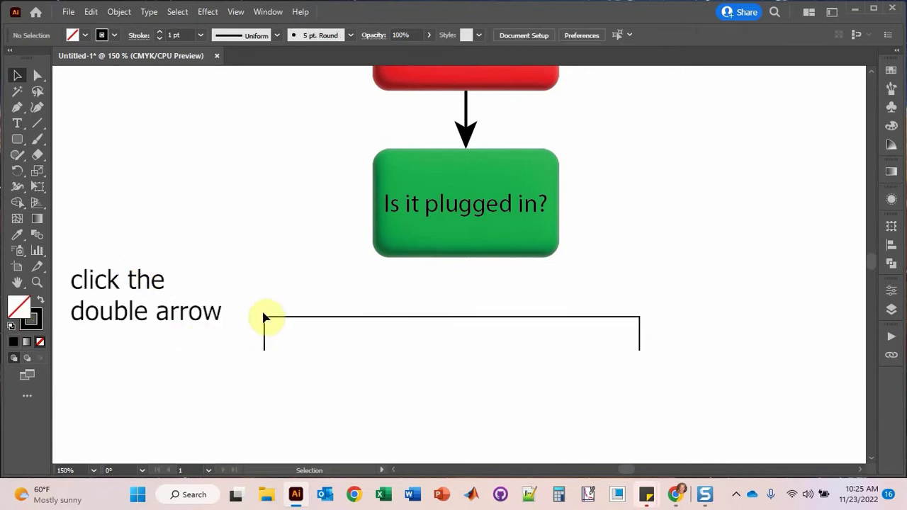
left_click(348, 317)
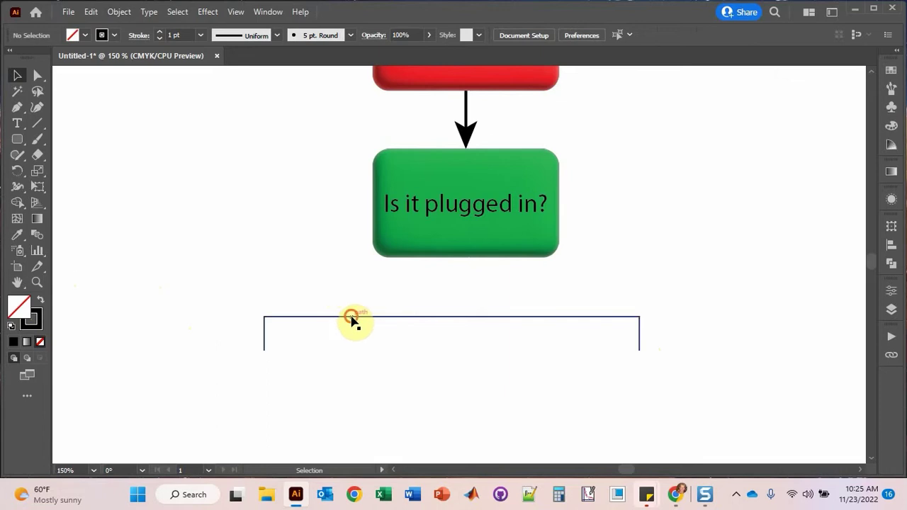
left_click(161, 31)
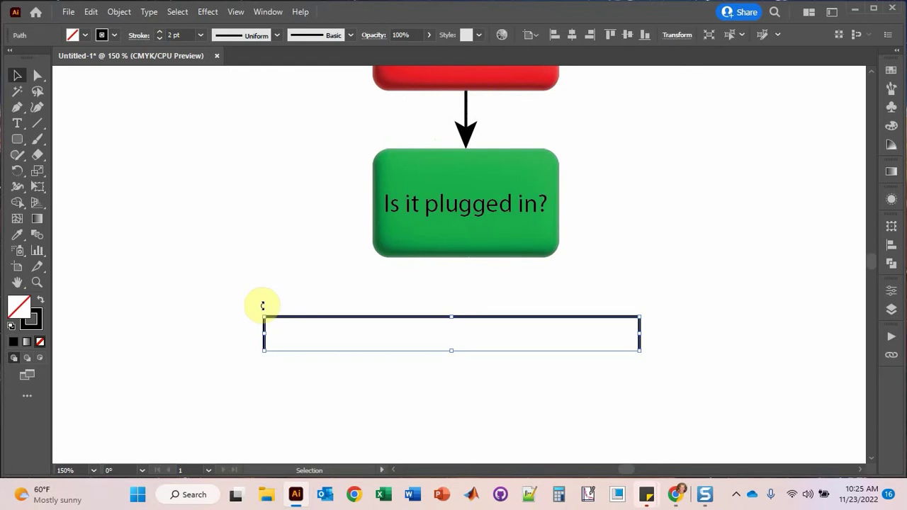
- Add the Arrow 2 arrowhead to both ends of the bracket path and deselect it
left_click(135, 39)
left_click(71, 181)
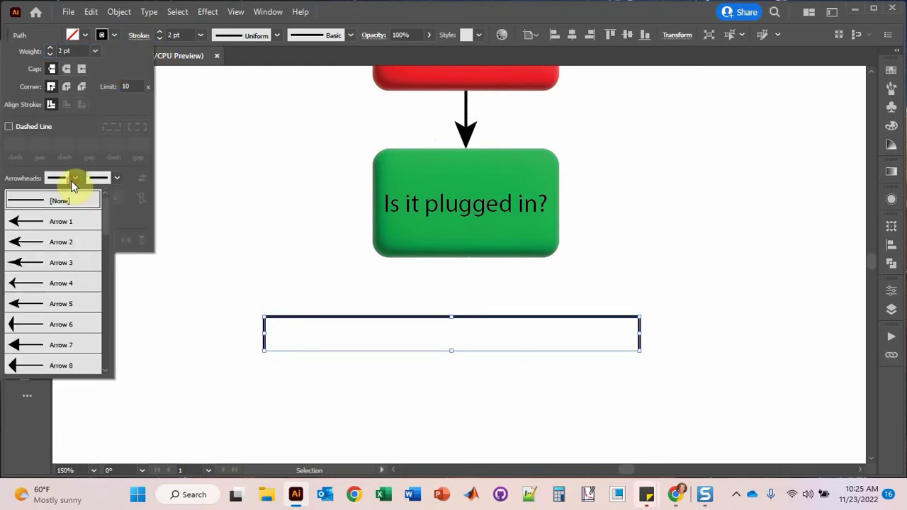
left_click(29, 244)
left_click(117, 178)
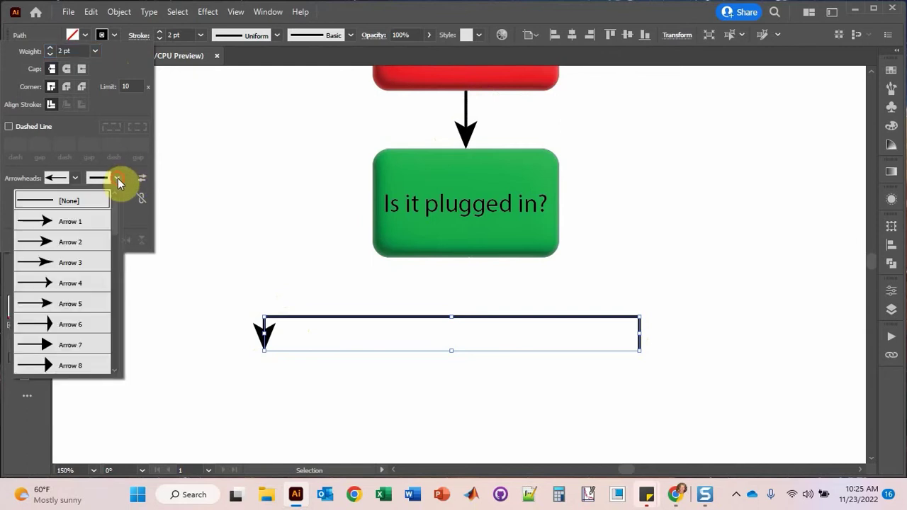
left_click(53, 245)
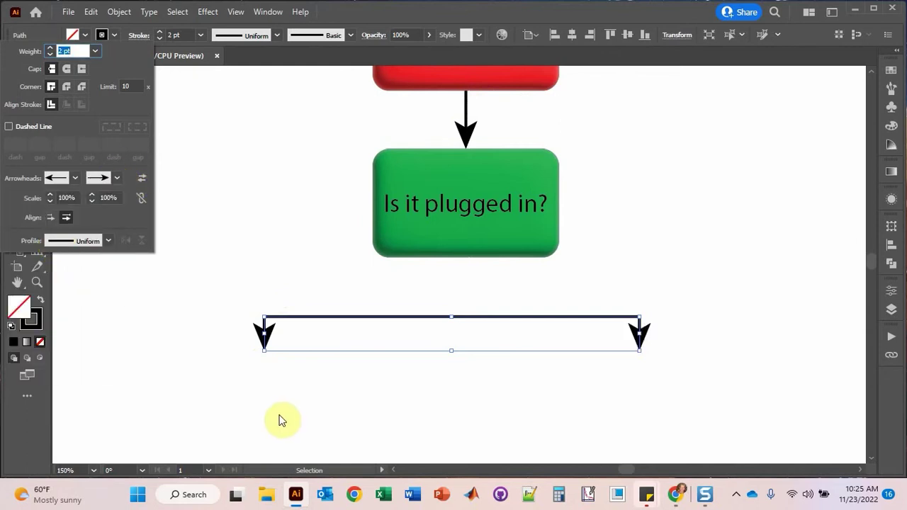
left_click(304, 298)
left_click(303, 361)
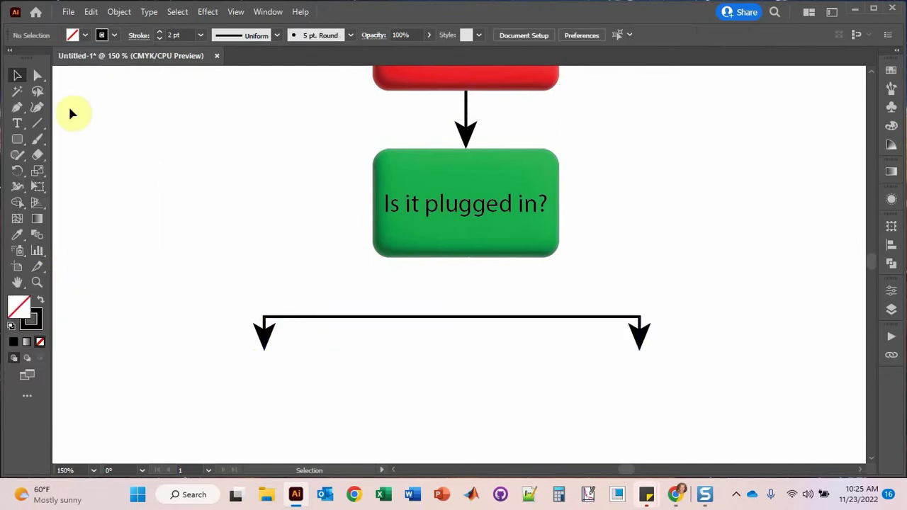
left_click(38, 75)
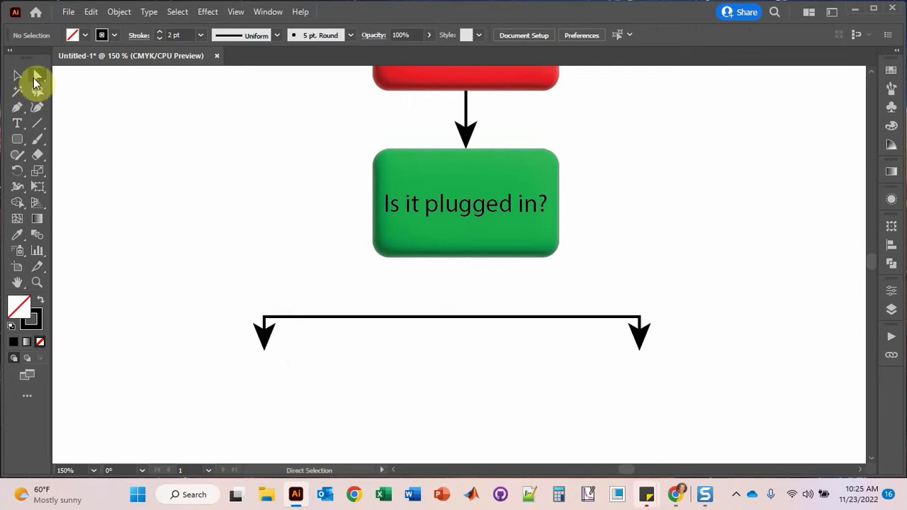
left_click(18, 77)
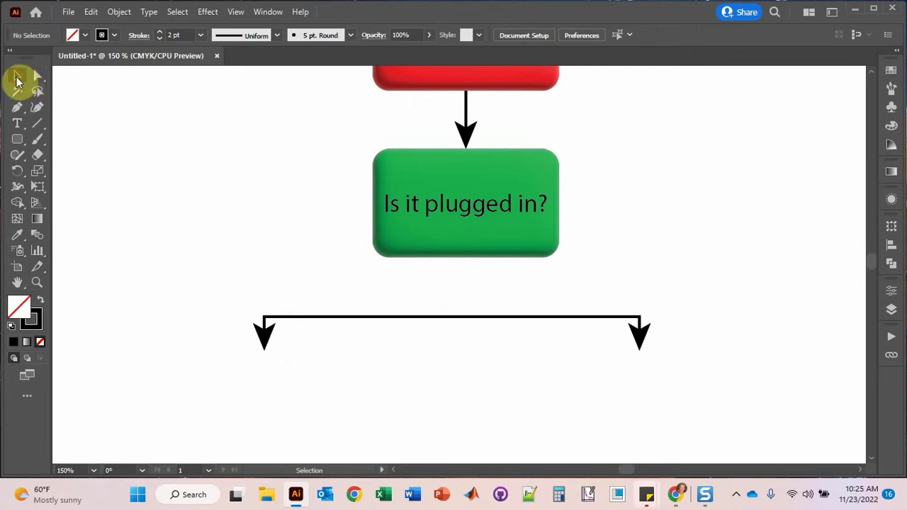
left_click(265, 334)
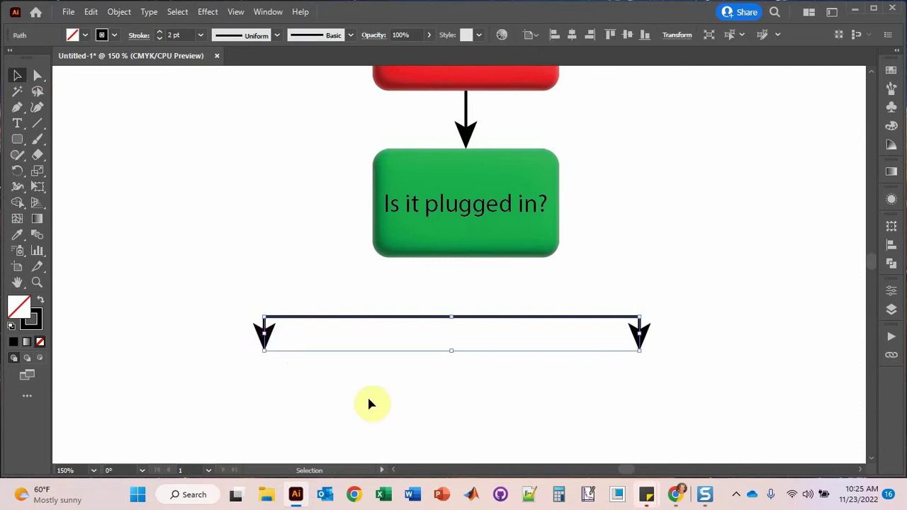
left_click(394, 424)
- Select only the bracket's two upper corner points with Direct Selection and nudge them up to lengthen both arrow legs
left_click(37, 76)
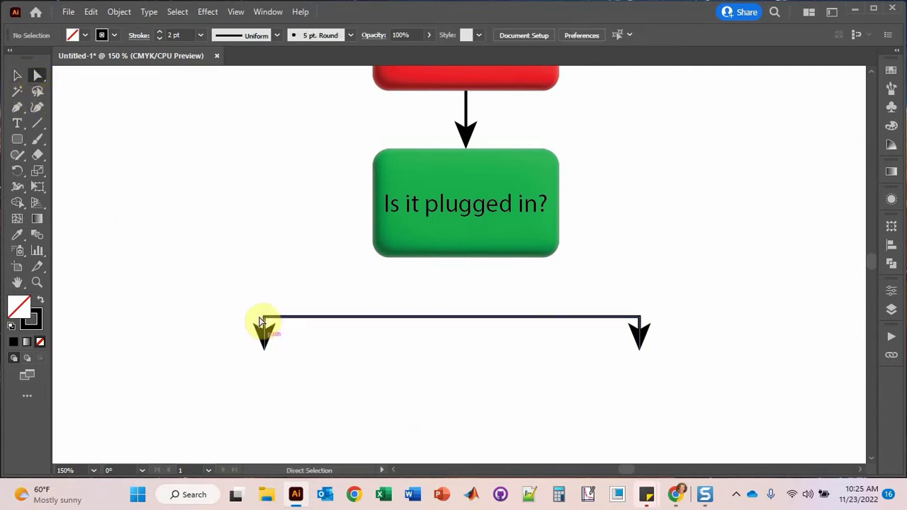
left_click_drag(253, 300, 682, 324)
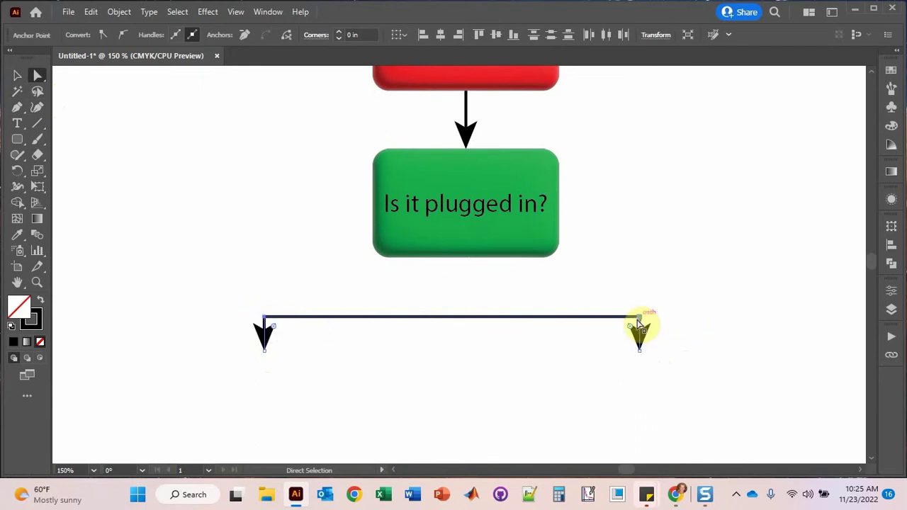
left_click(314, 294)
left_click_drag(225, 286, 669, 331)
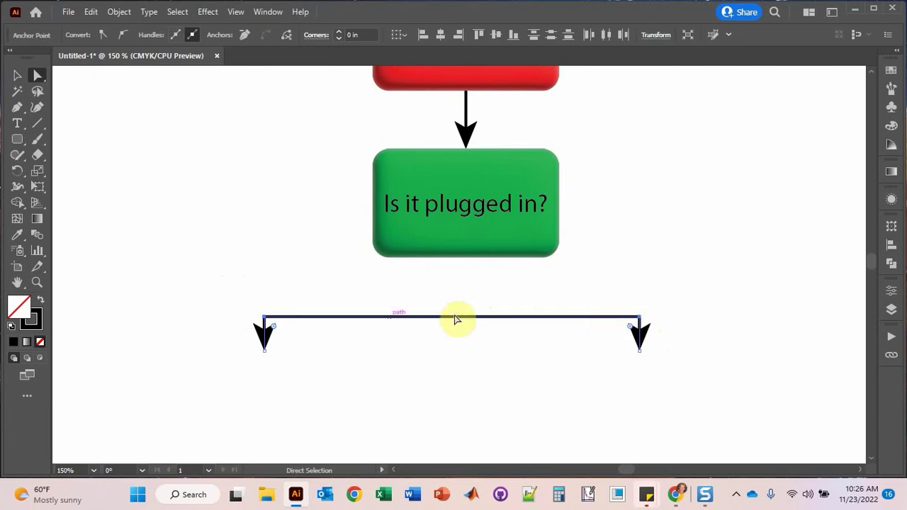
key("Up")
key("Up")
key("Up")
key("Up")
key("Up")
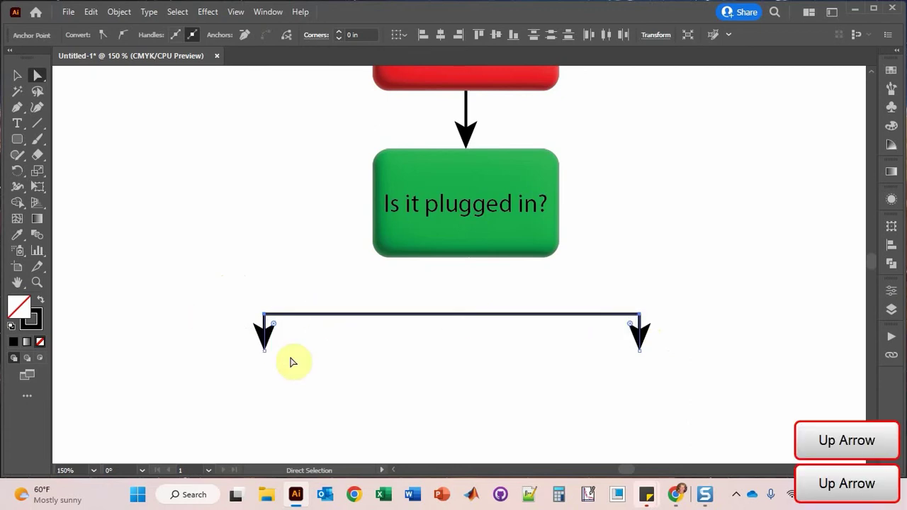
key("Up")
key("Up")
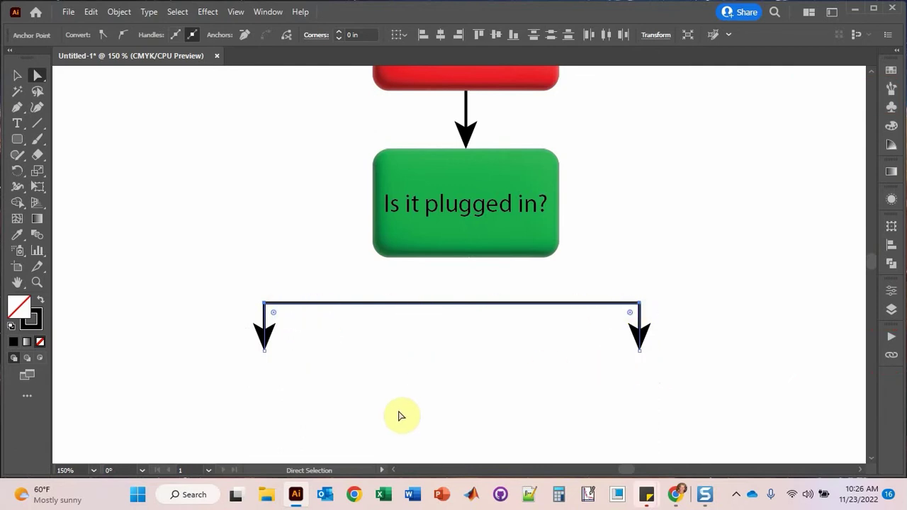
left_click(17, 75)
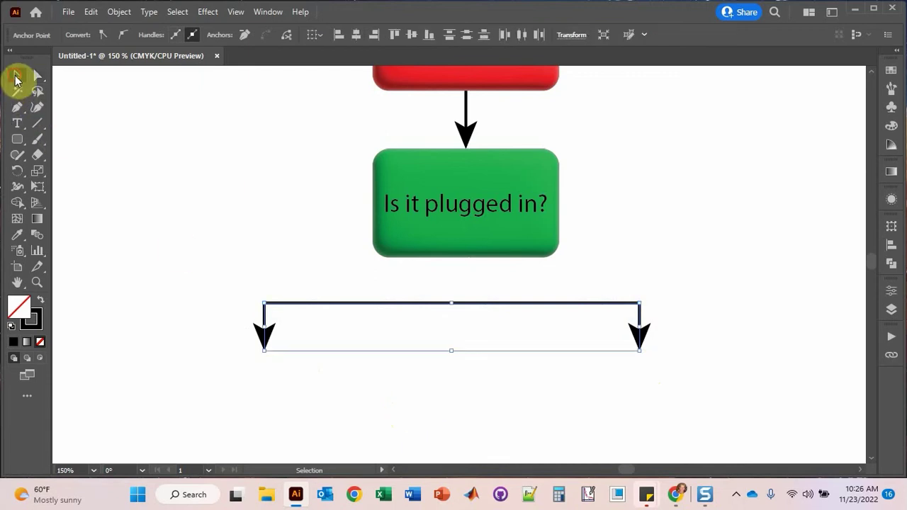
left_click(263, 229)
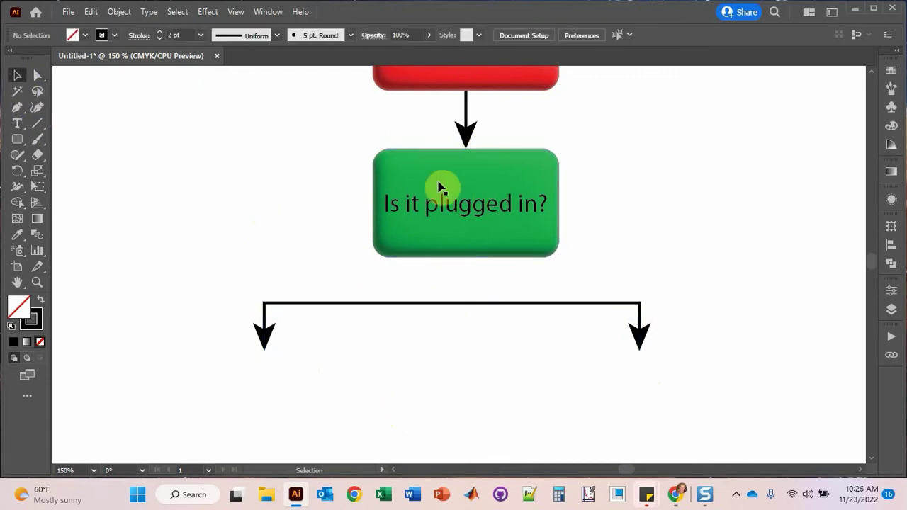
- Draw a vertical line about 0.46 in long from the green button's bottom centre to the bracket's horizontal segment
key("backslash")
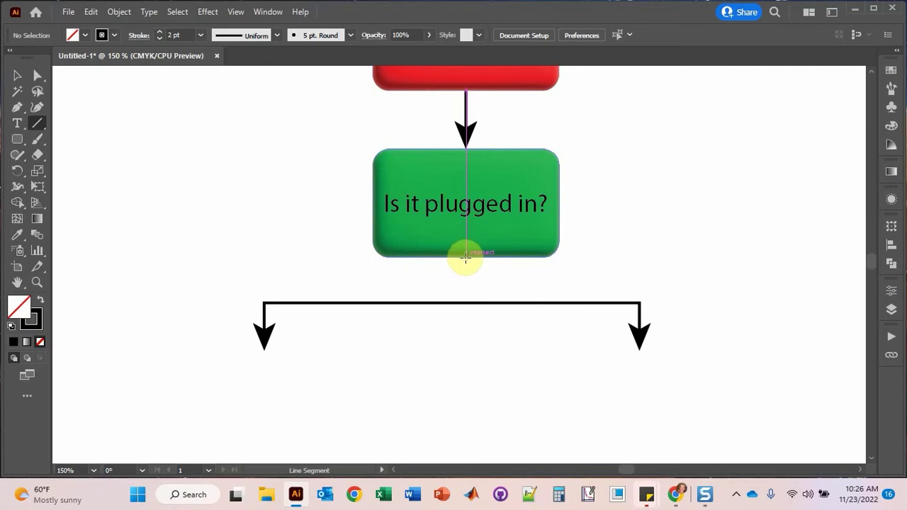
left_click_drag(465, 258, 465, 303)
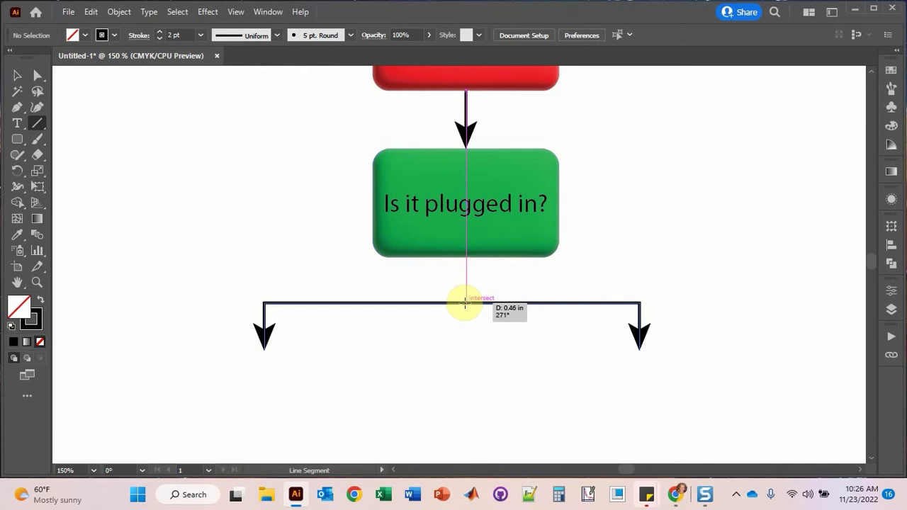
left_click_drag(465, 303, 466, 304)
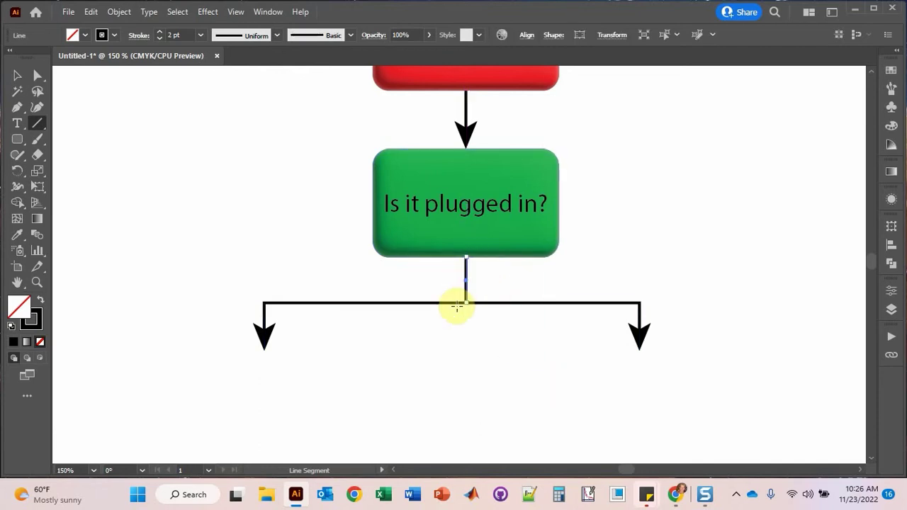
left_click(17, 75)
left_click(192, 163)
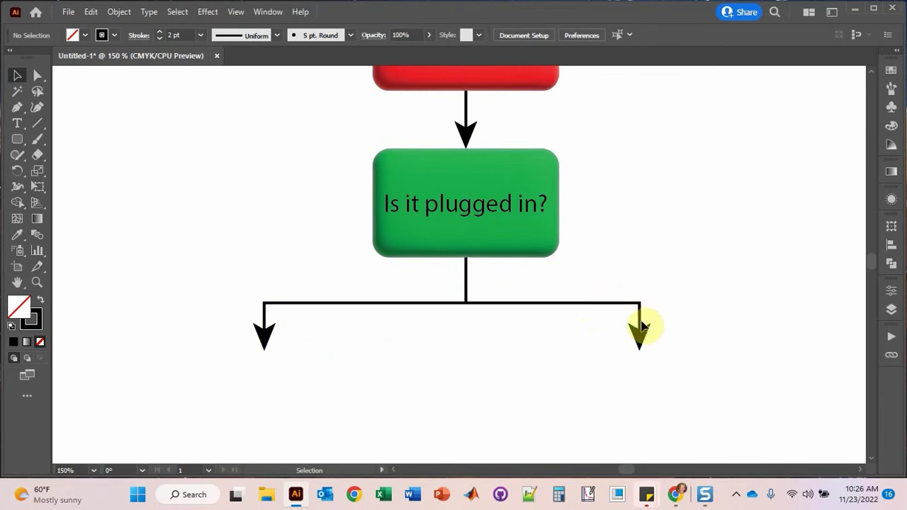
- Align the bracket connector's horizontal centre to the green button as key object, and reselect only the connector
left_click(606, 309)
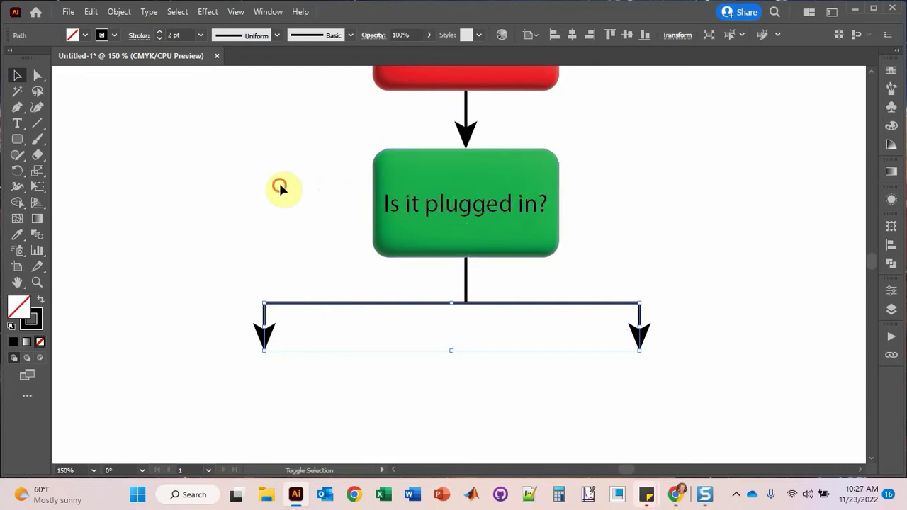
left_click(631, 224, "shift")
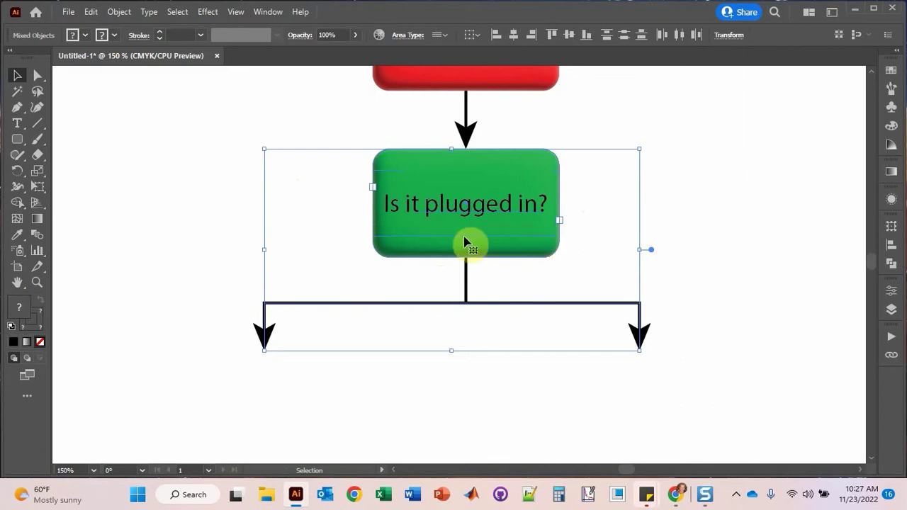
left_click(486, 163)
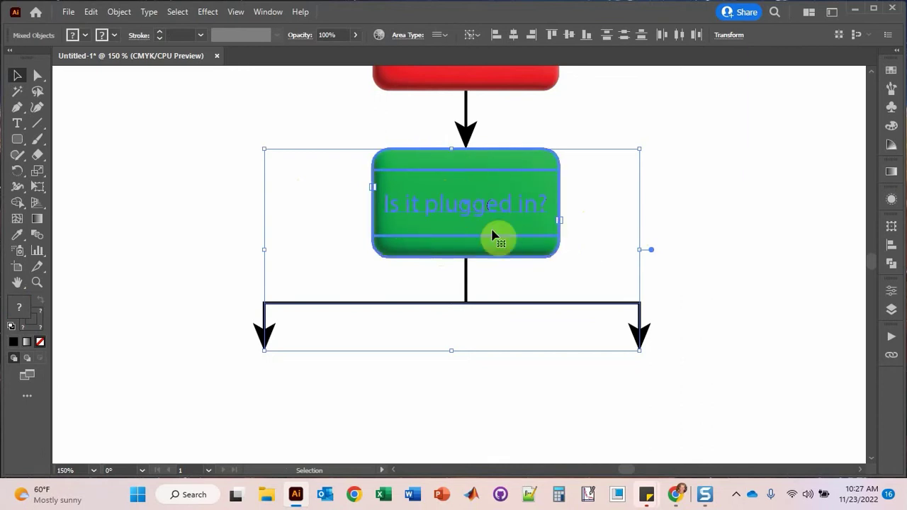
left_click(531, 35)
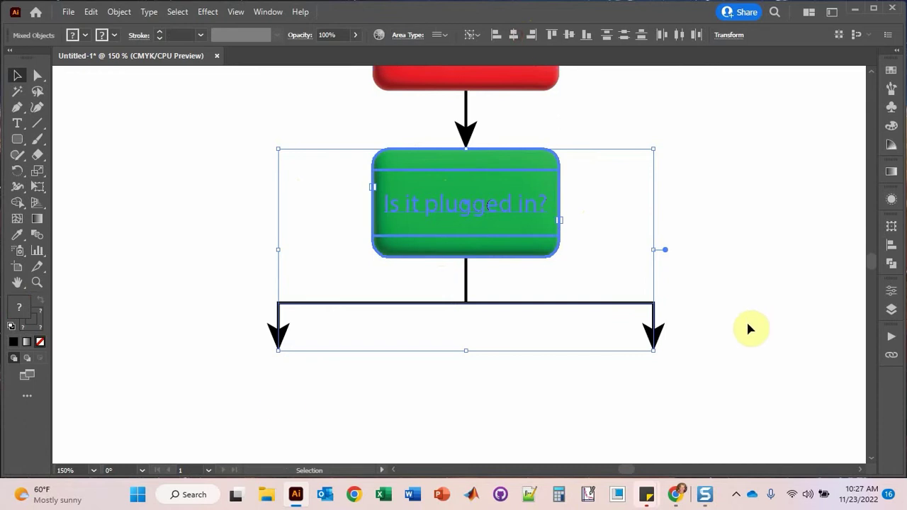
left_click(395, 402)
left_click(532, 311)
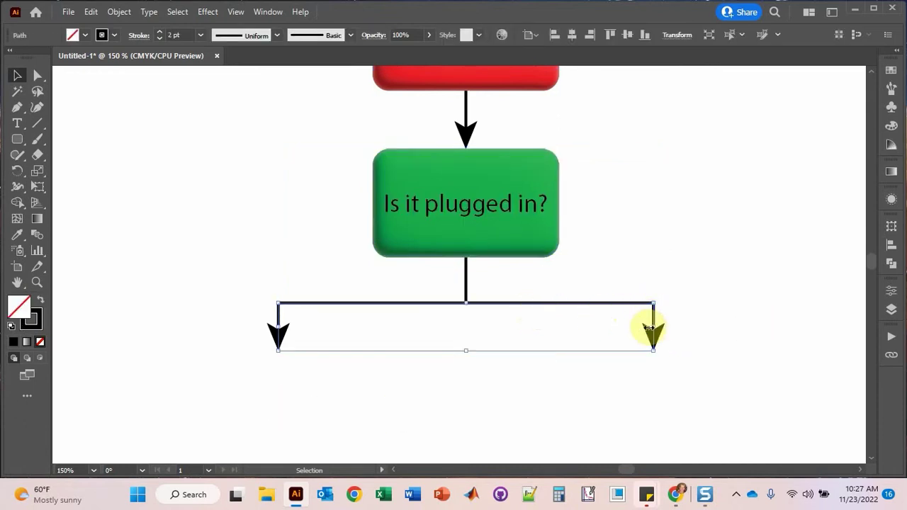
- Apply the Round Corners effect to the bracket connector with a 0.1389 in radius and deselect it
left_click(208, 12)
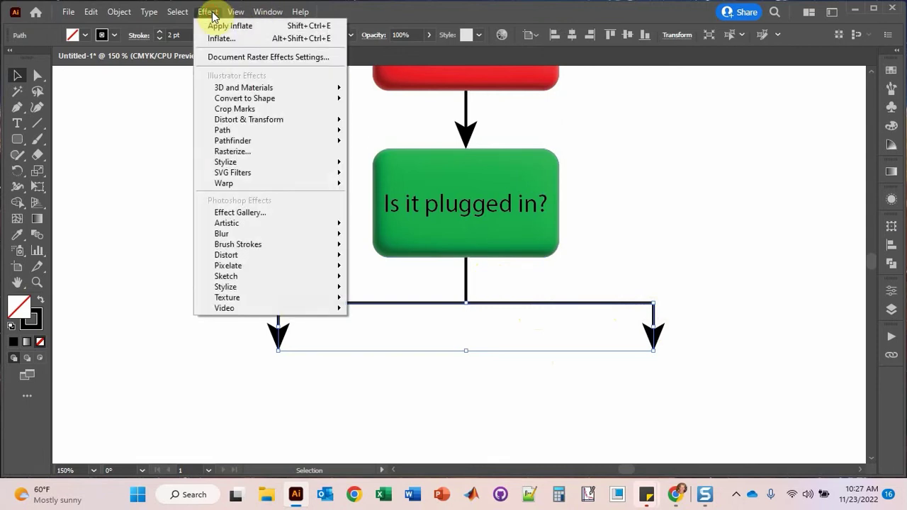
mouse_move(234, 167)
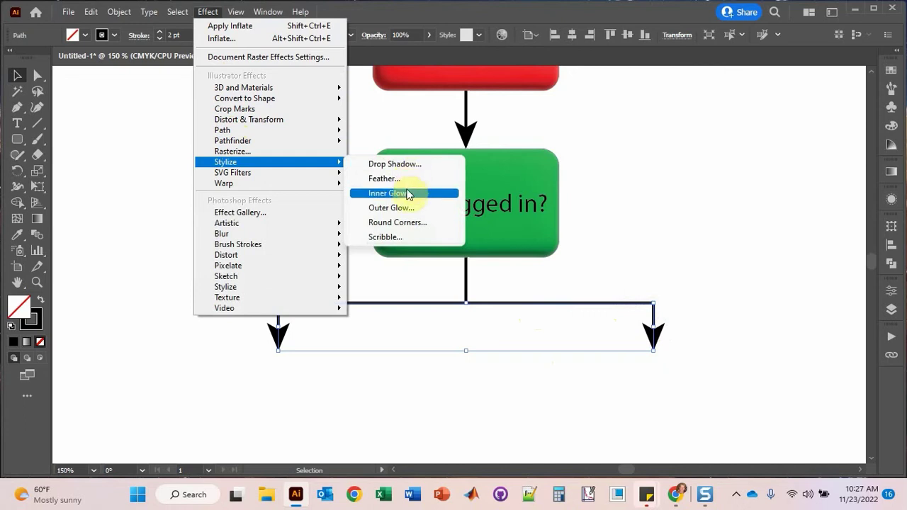
left_click(404, 225)
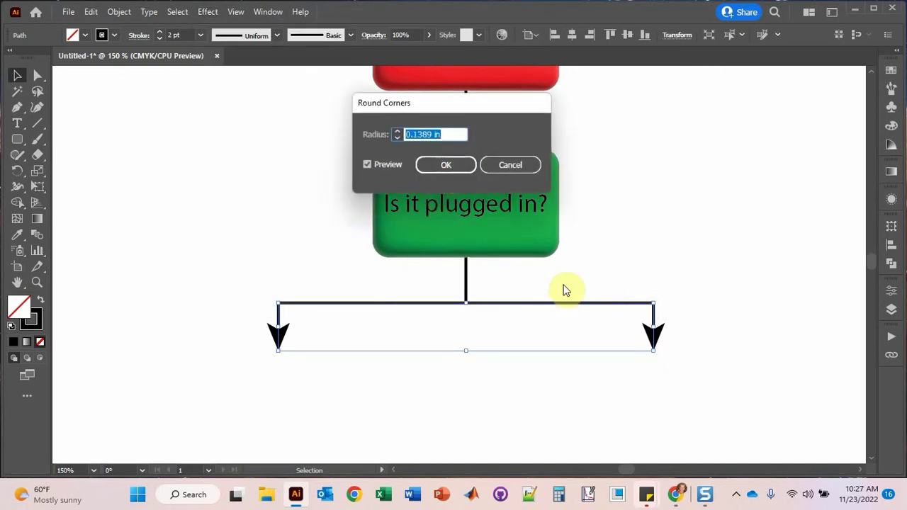
left_click(446, 165)
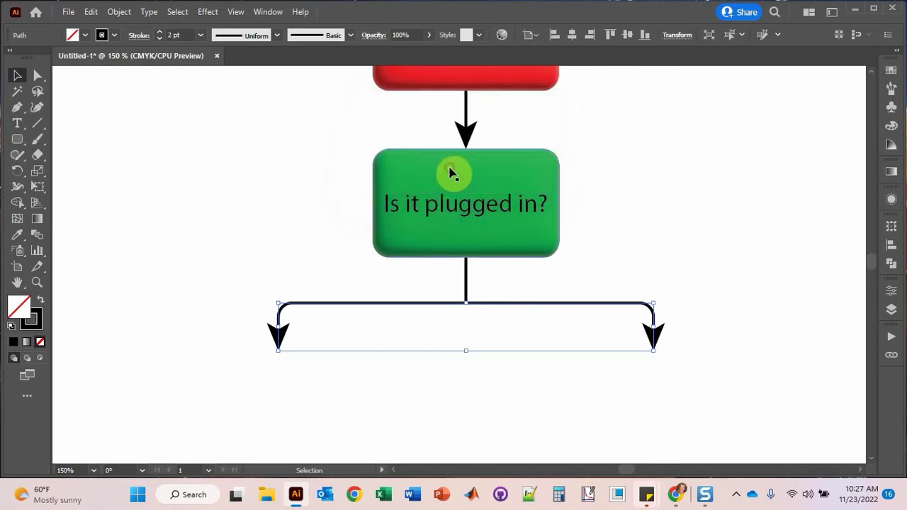
left_click(218, 234)
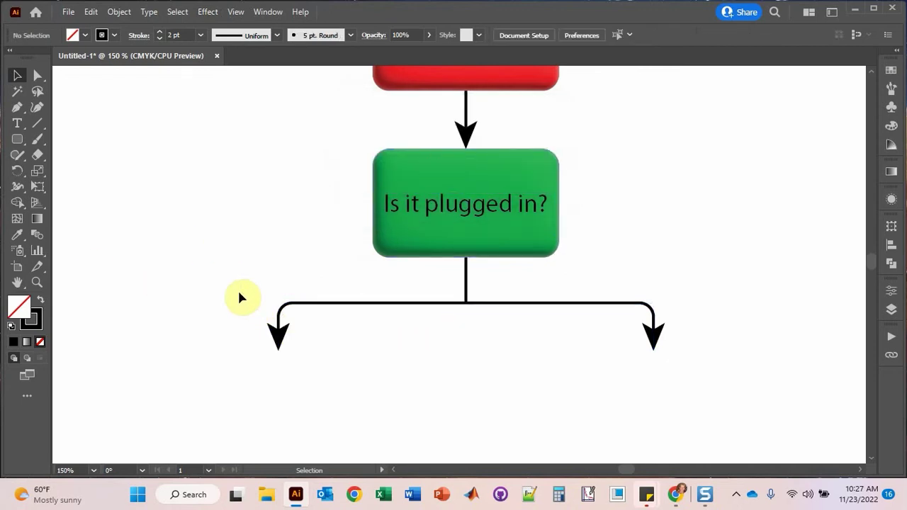
left_click(247, 222)
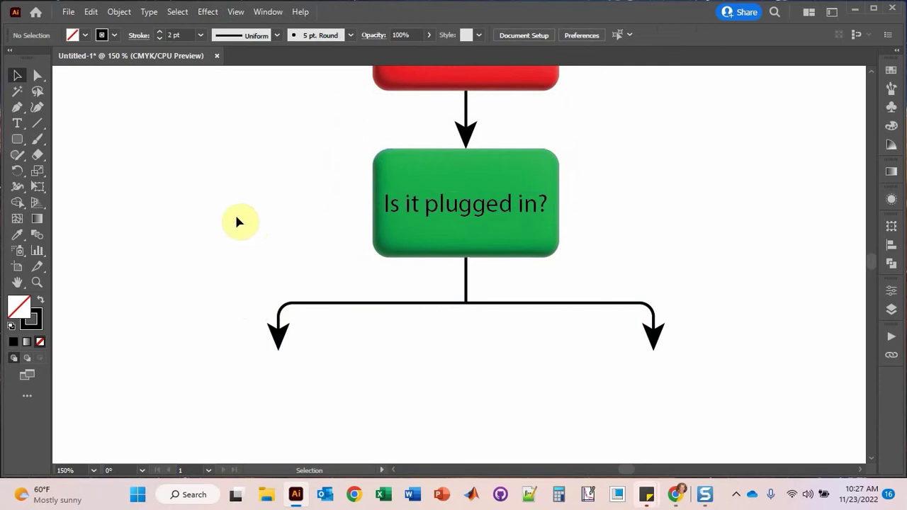
- Add a centred area-text label reading "no" above the bracket's left branch, spanning from the left leg to the centre stem
left_click(19, 124)
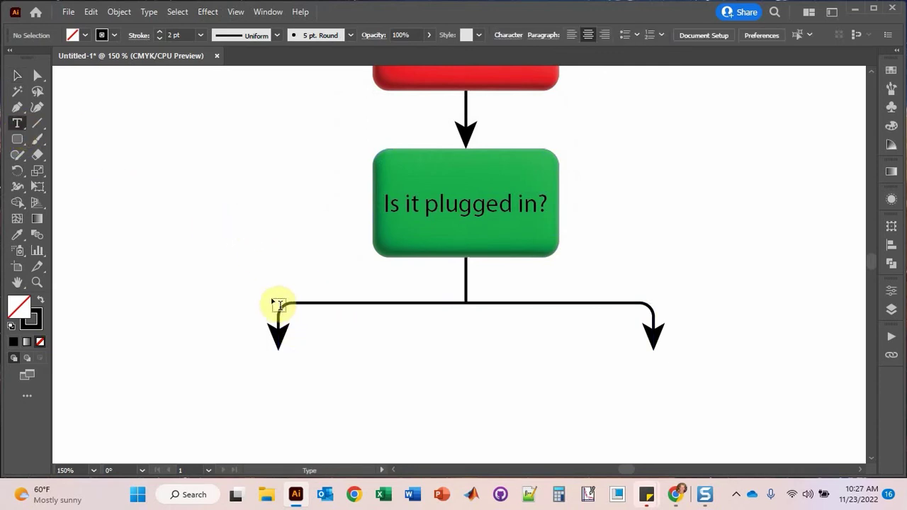
left_click_drag(279, 268, 467, 292)
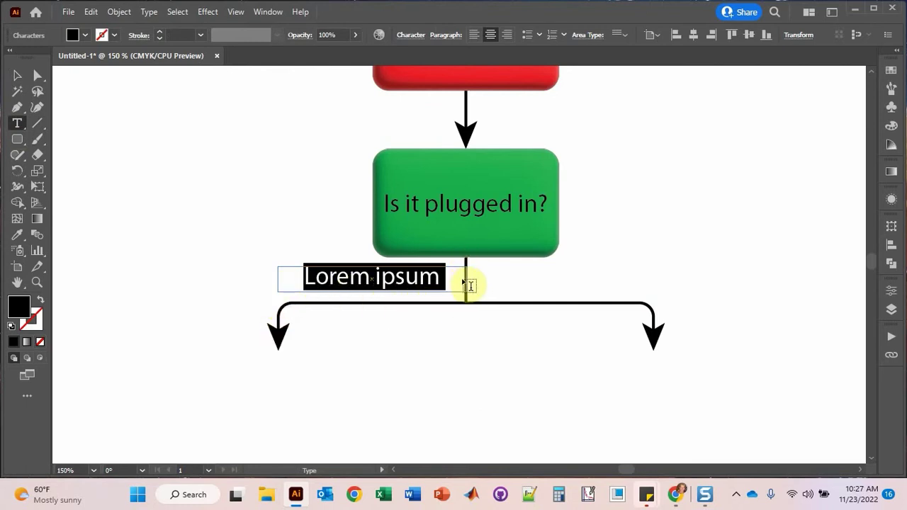
type("y")
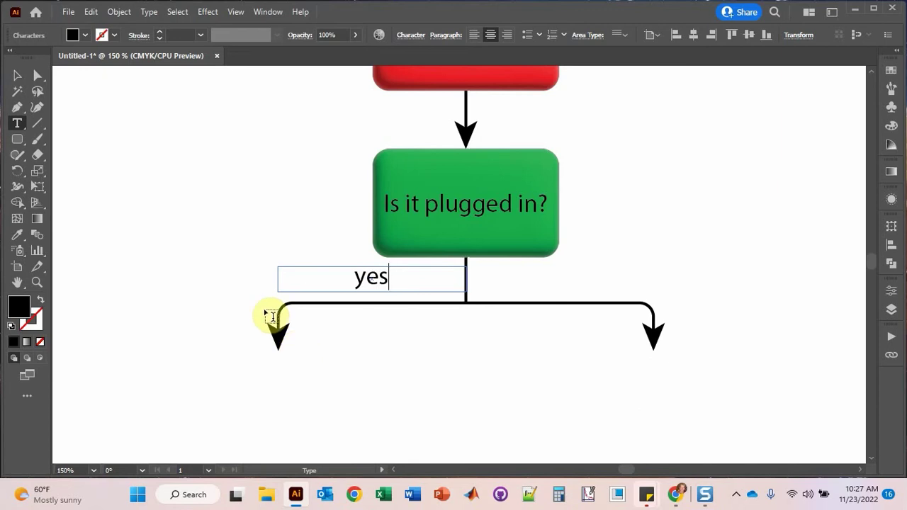
type("es")
key("BackSpace")
key("BackSpace")
key("BackSpace")
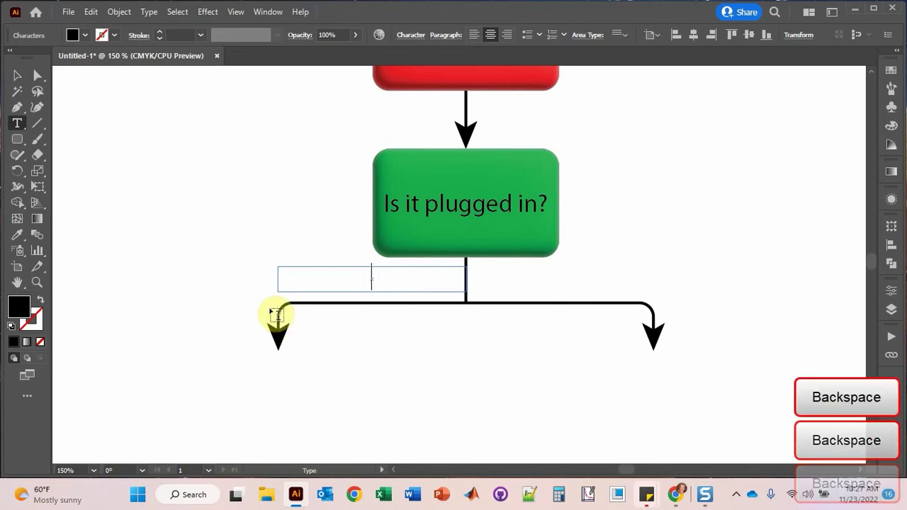
type("no")
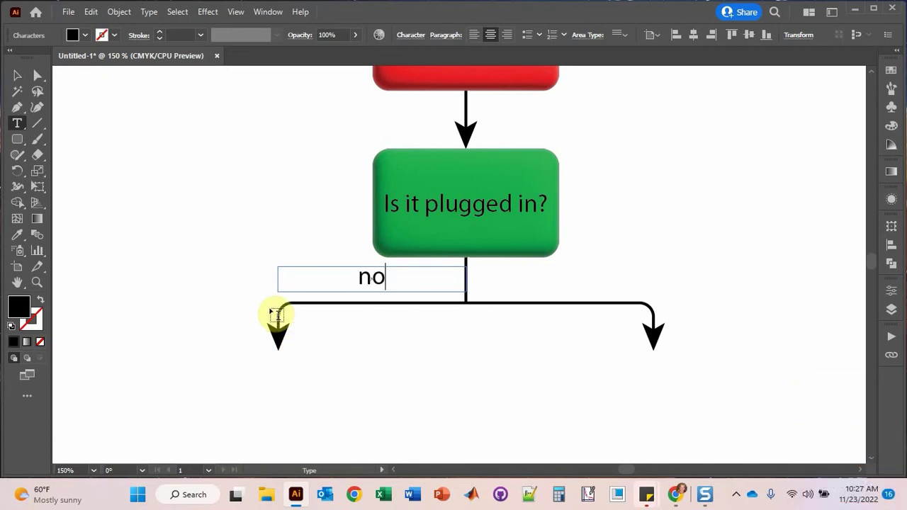
- Set the "no" label just above the connector line, duplicate it over the right branch, and change the copy's text to "yes"
left_click(17, 76)
left_click_drag(380, 284, 568, 294)
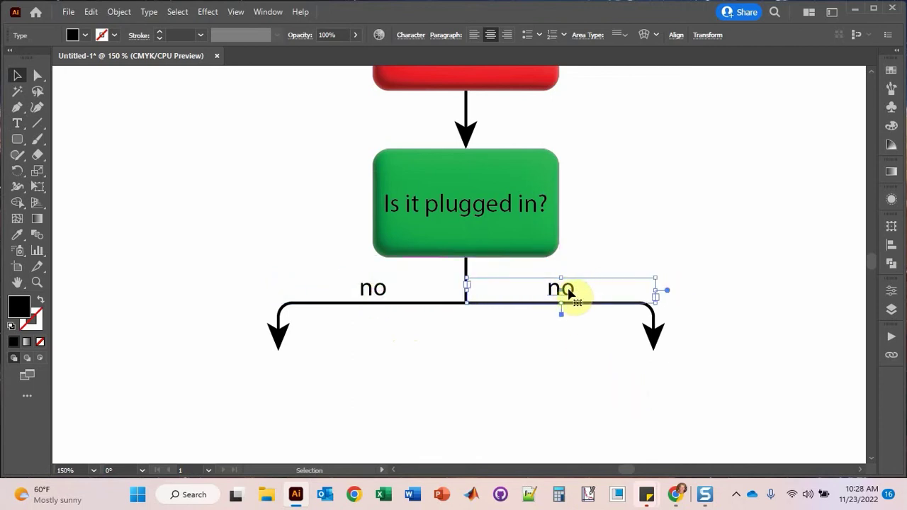
double_click(568, 290)
key("BackSpace")
key("BackSpace")
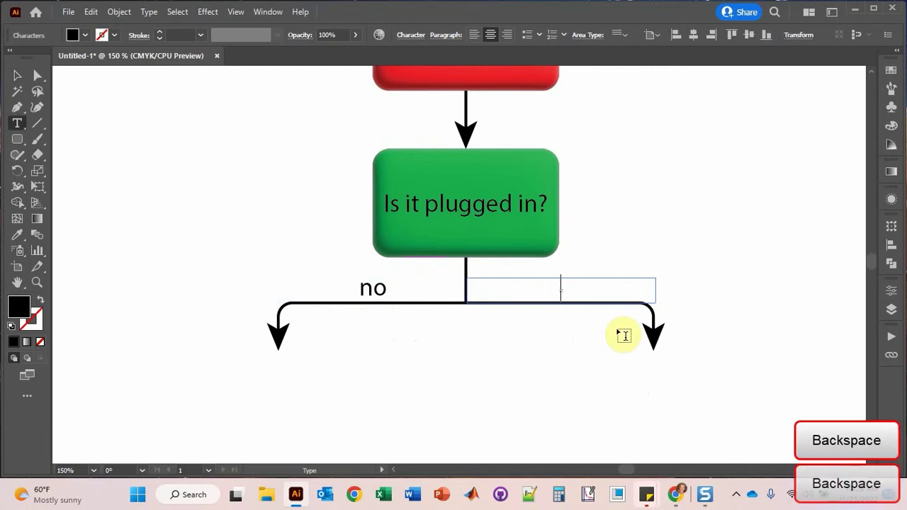
type("yes")
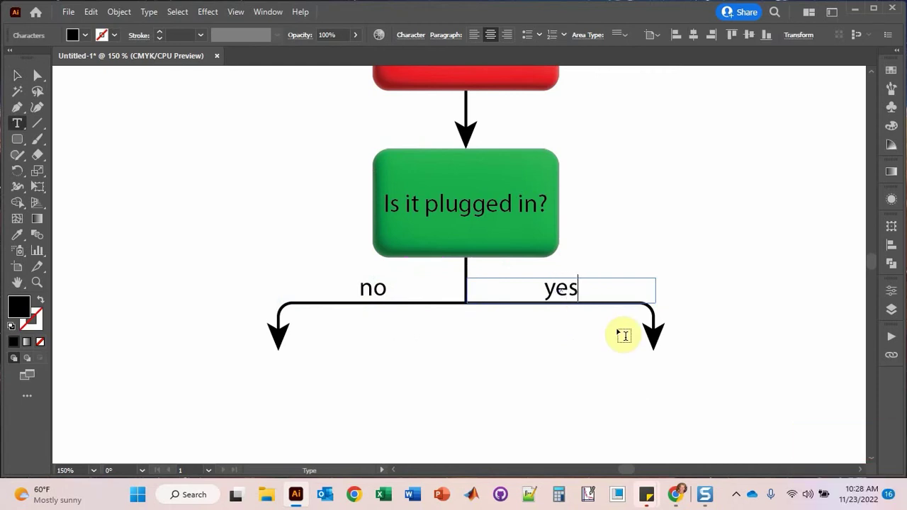
left_click(22, 74)
left_click(259, 185)
- Duplicate the green button with its text twice, placing one copy centred under each of the connector's arrowheads
scroll(437, 244, "up", 3)
scroll(437, 248, "down", 3)
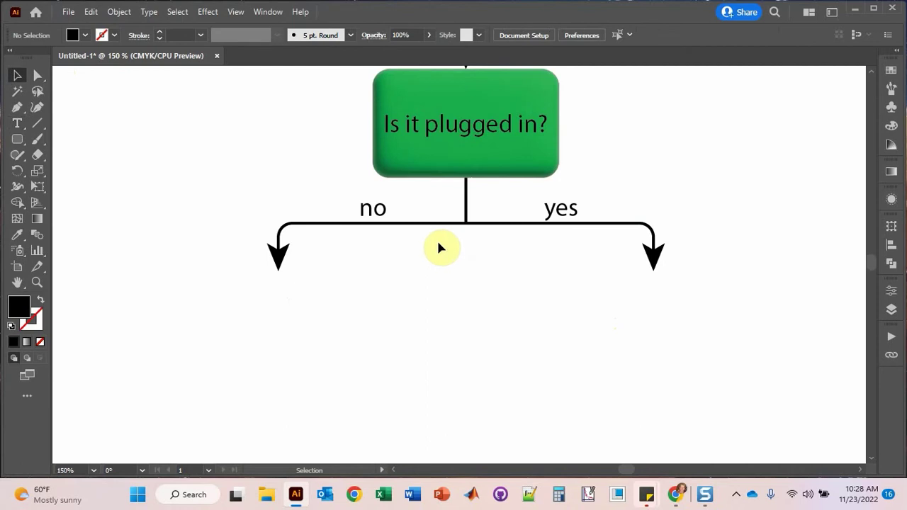
left_click_drag(316, 105, 434, 134)
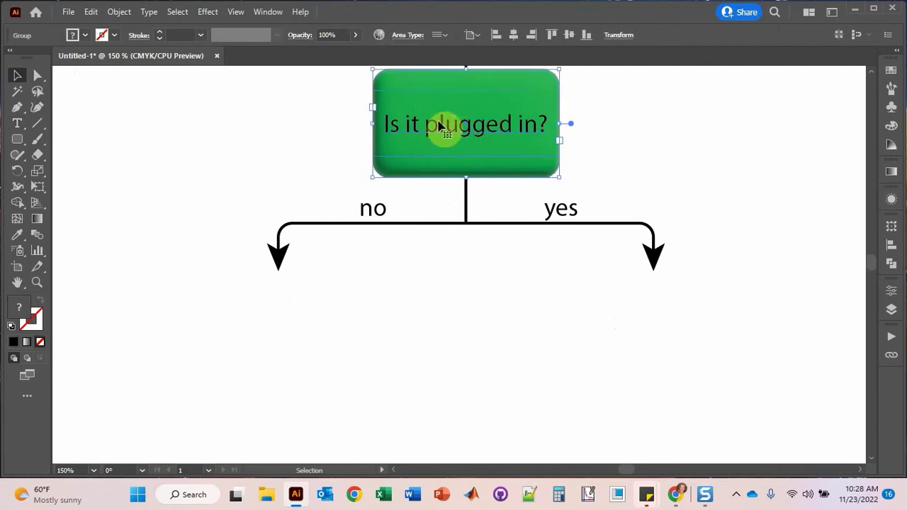
left_click_drag(475, 112, 286, 315)
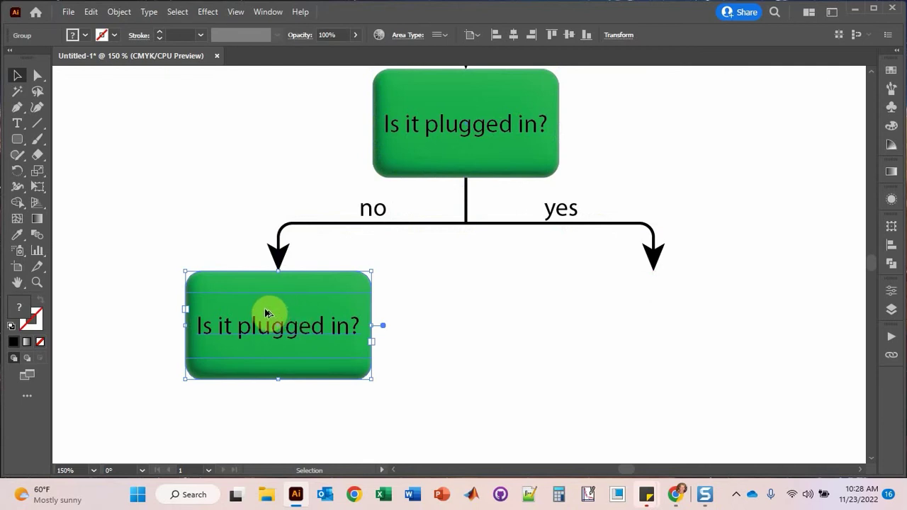
left_click_drag(267, 313, 640, 316)
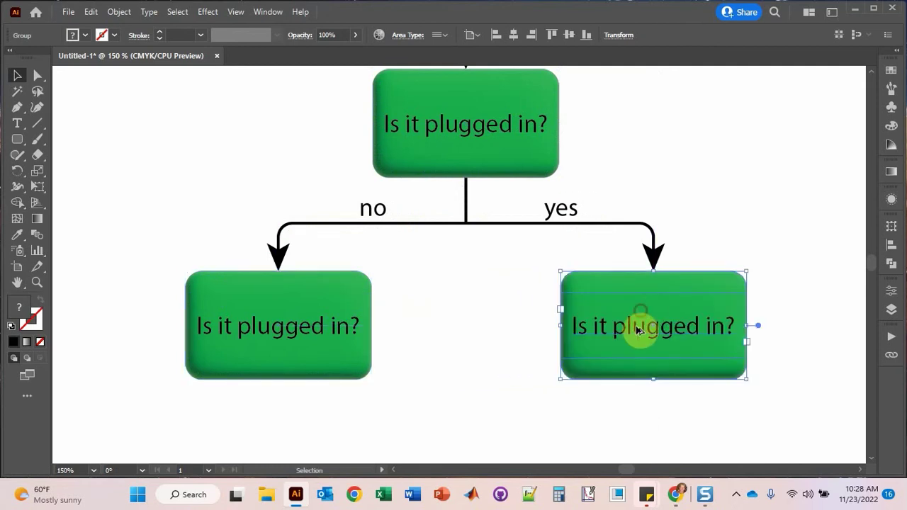
- Replace the text of the button under the "no" branch with "Plug it in."
scroll(480, 345, "up", 5)
scroll(480, 345, "down", 5)
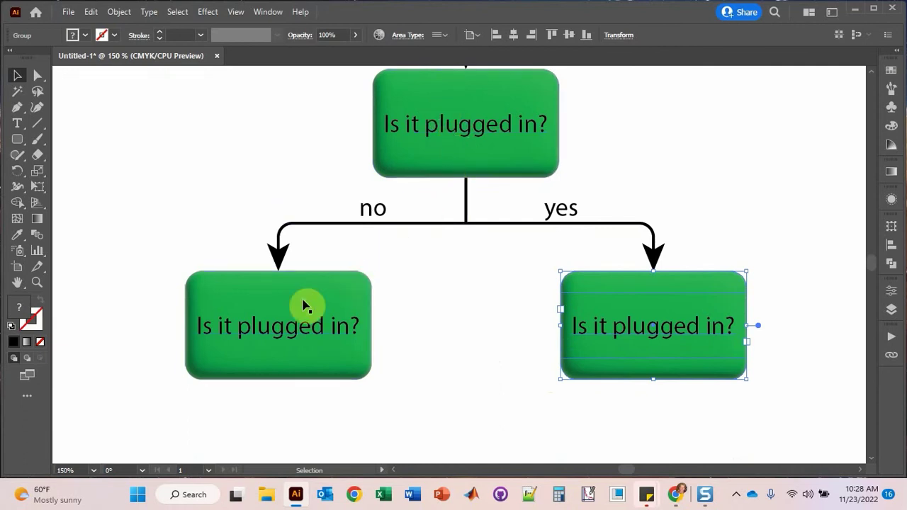
double_click(295, 331)
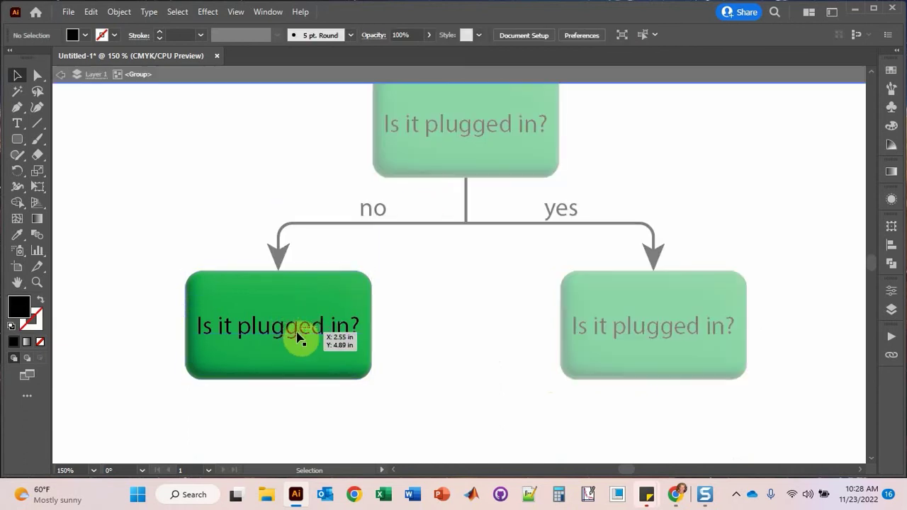
double_click(299, 331)
left_click_drag(358, 328, 162, 317)
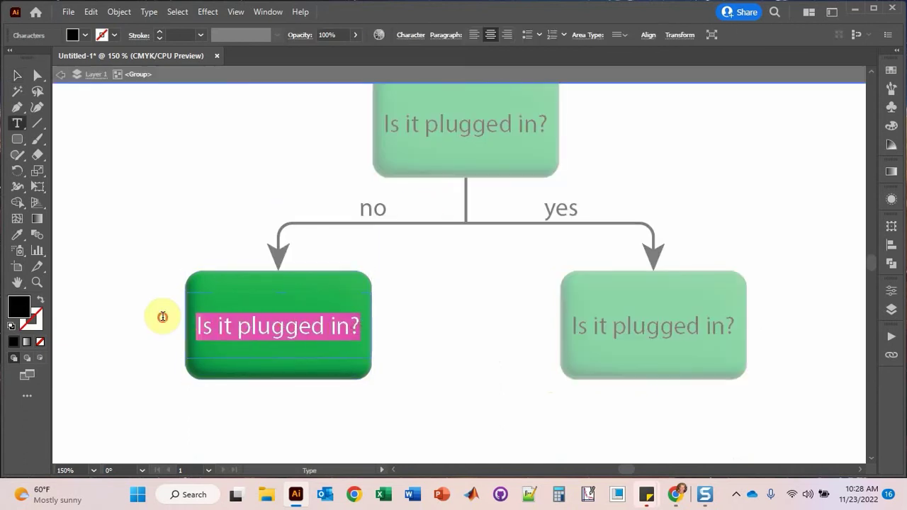
key("BackSpace")
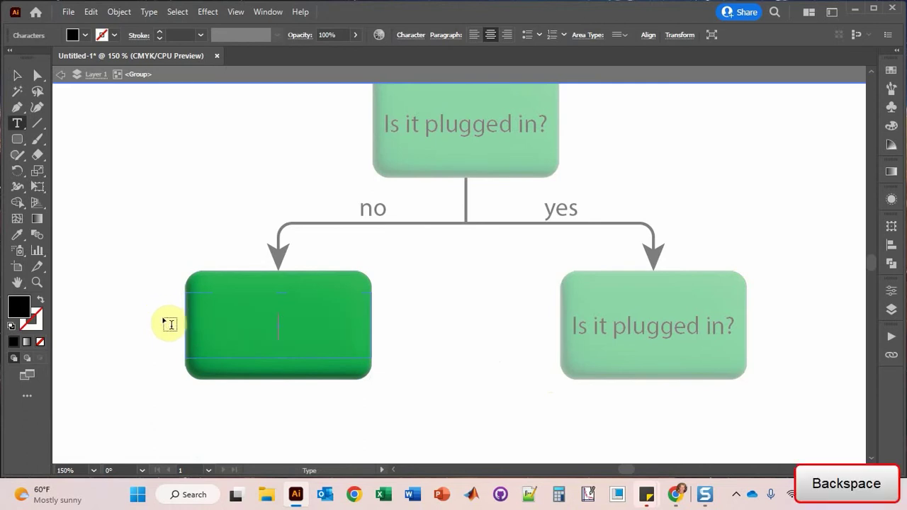
type("Plug i")
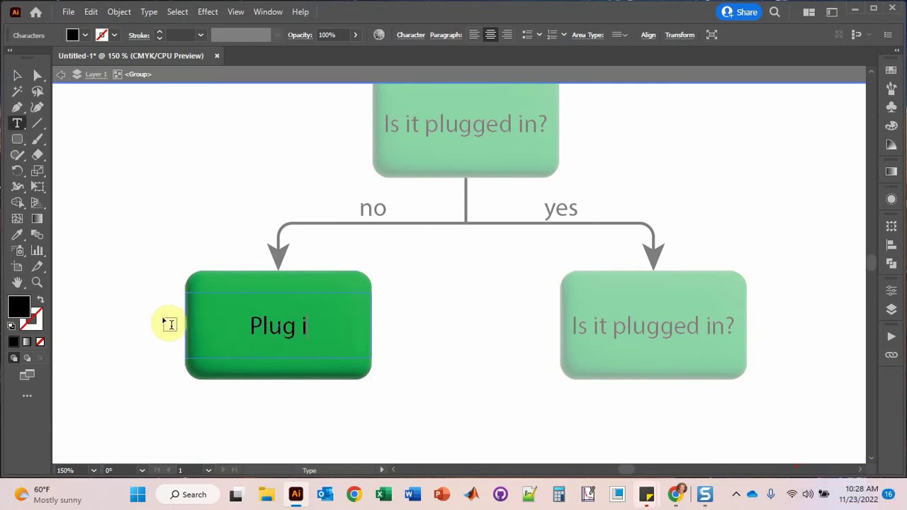
type("t in")
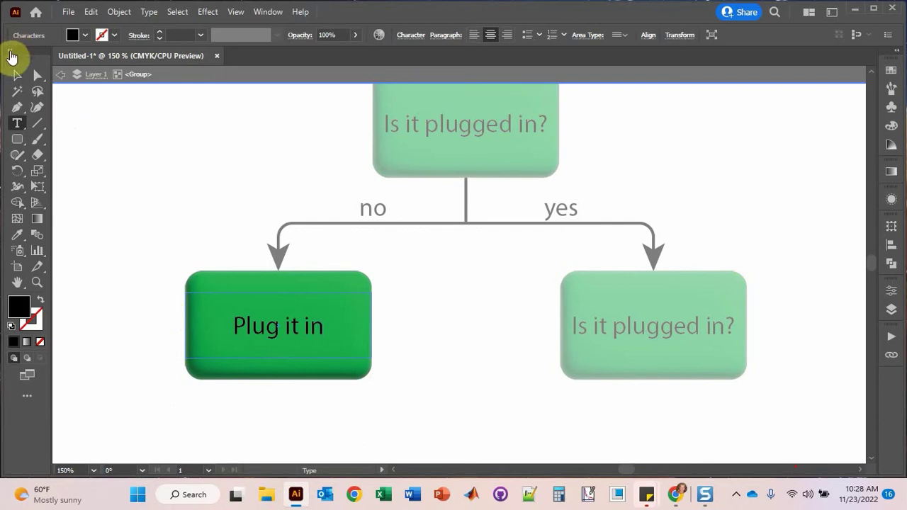
type(".")
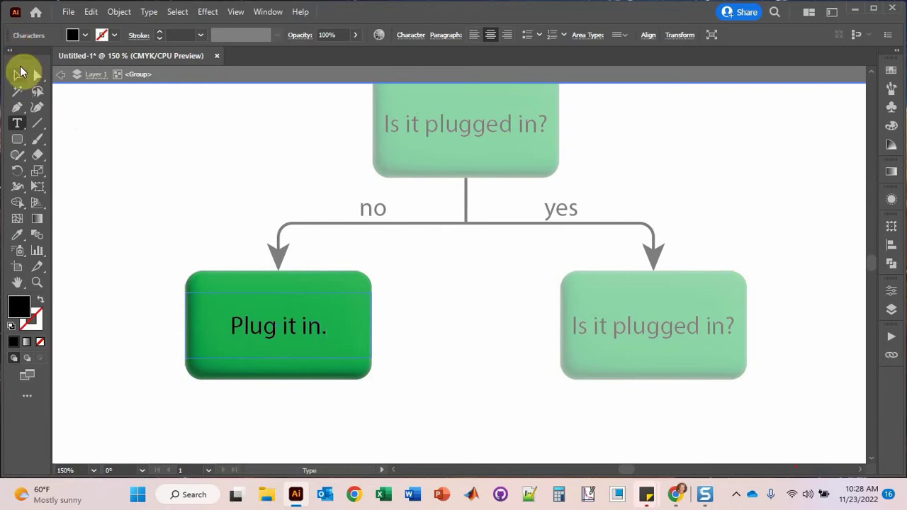